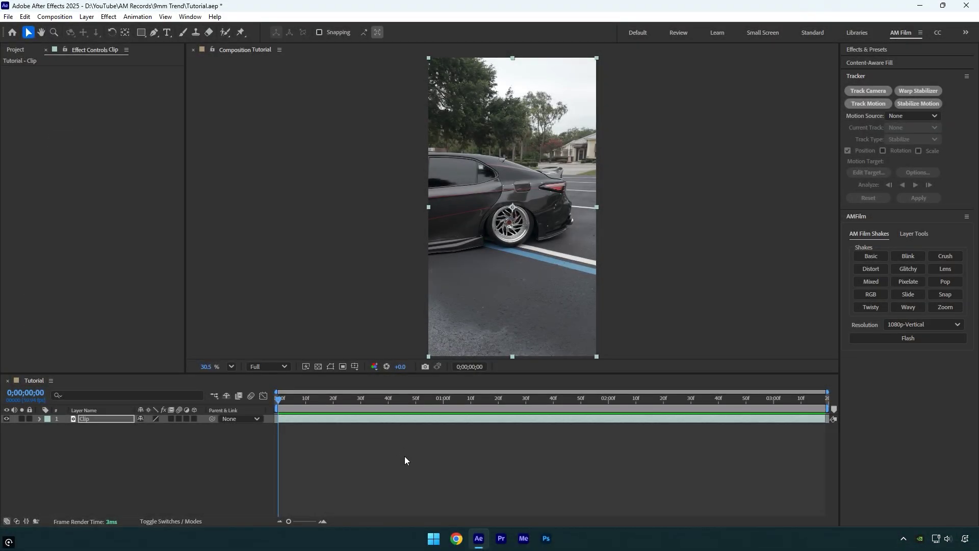
- Expand the 9MM folder and place 9MM.mp4 above the car footage in the timeline
left_click(15, 49)
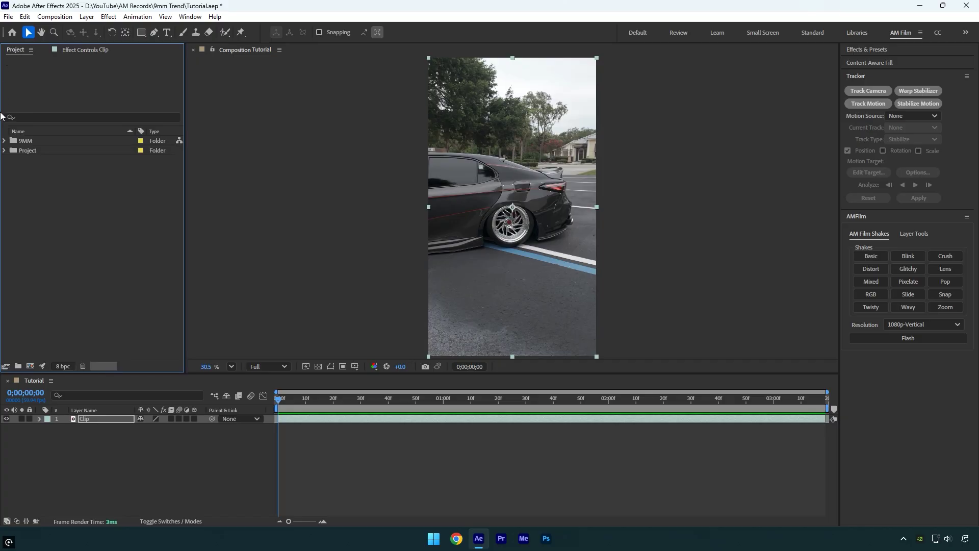
left_click(5, 140)
left_click_drag(43, 150, 93, 417)
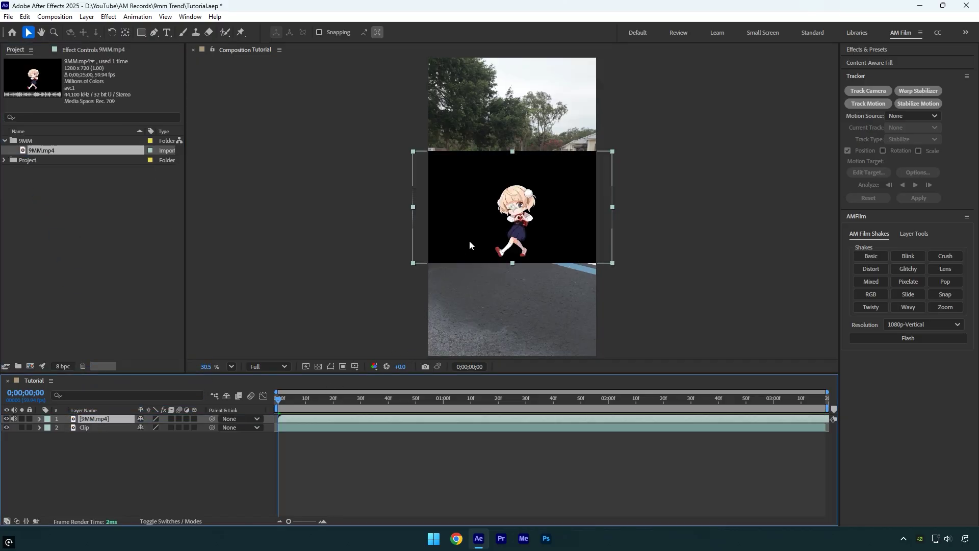
- Apply Color Range to 9MM.mp4 and sample the black background to key it out
key("ctrl+space")
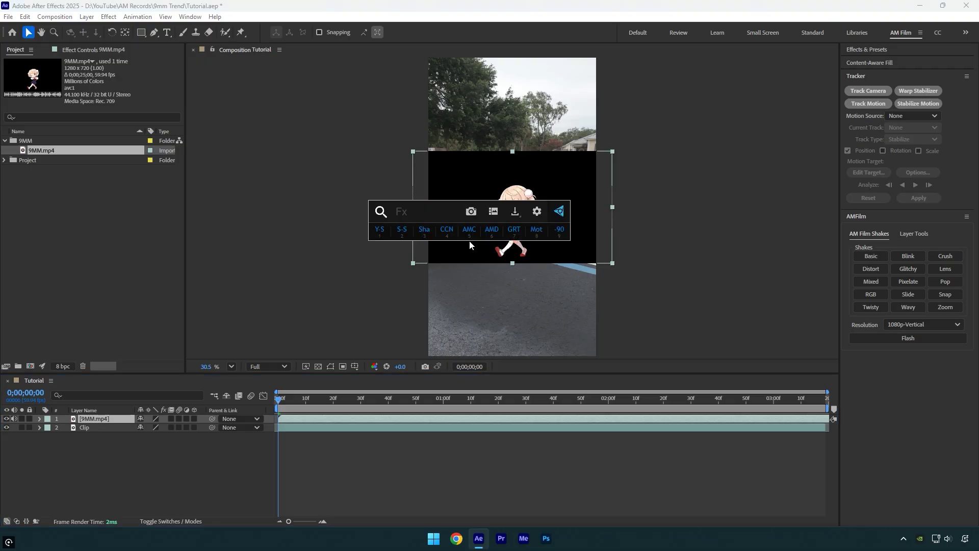
type("color ra")
left_click(470, 243)
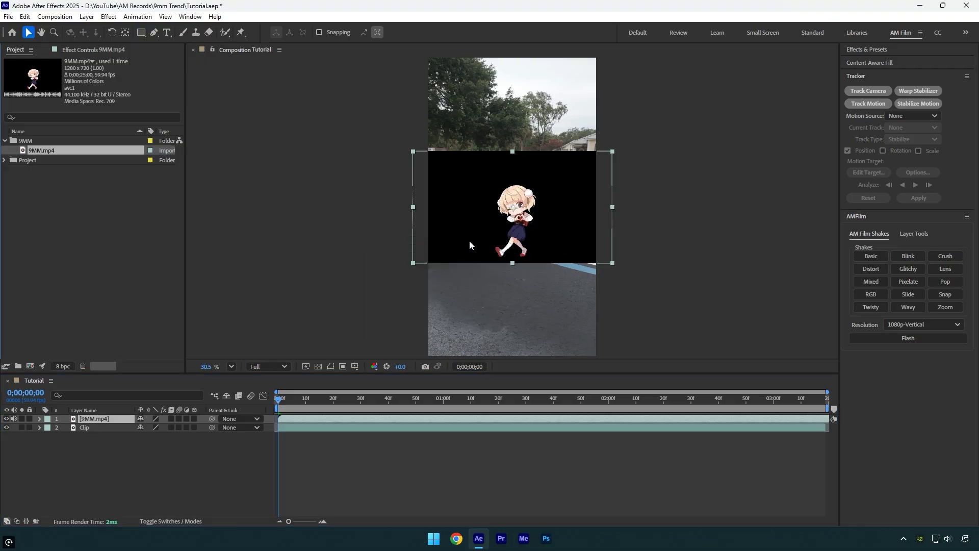
left_click(129, 105)
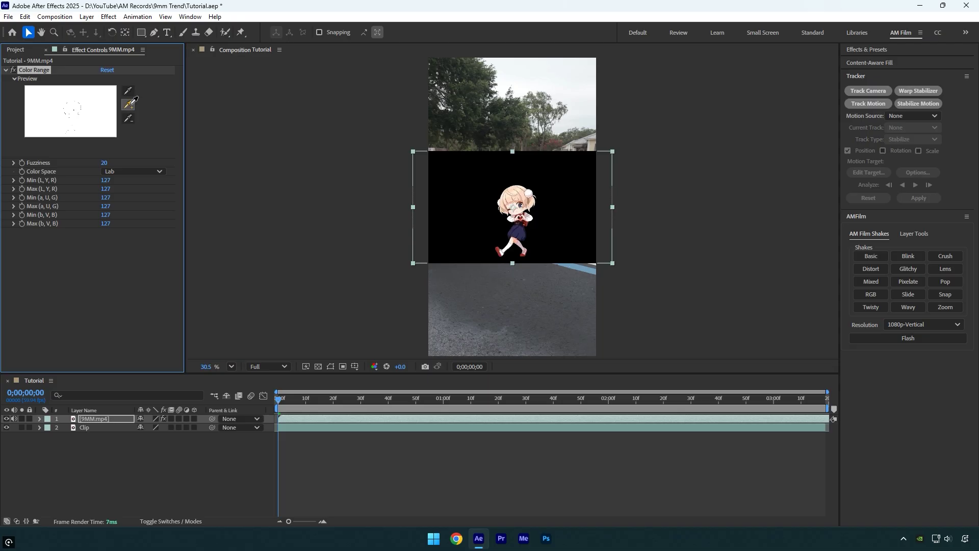
left_click(448, 190)
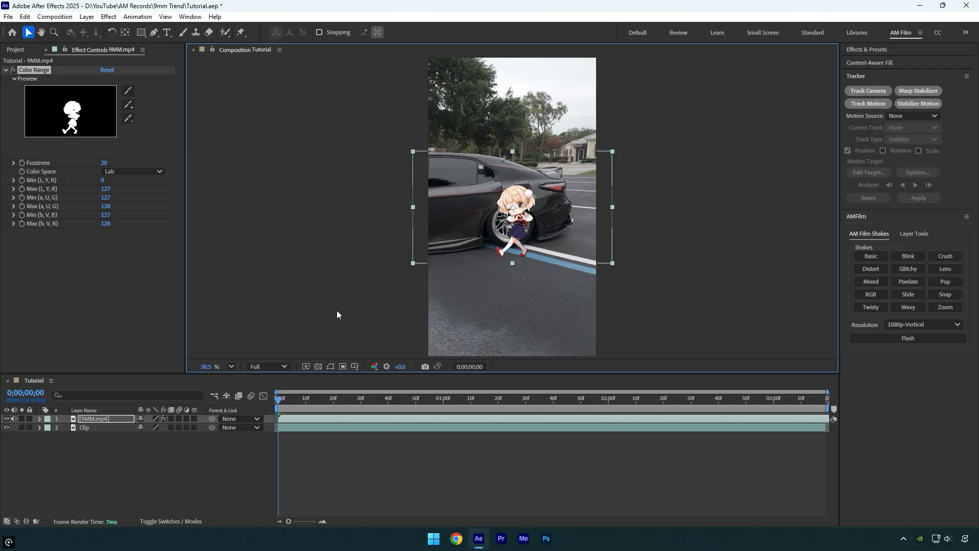
- Hide 9MM.mp4, scrub through the Clip car footage, and return to 0;00;00;00
left_click(6, 420)
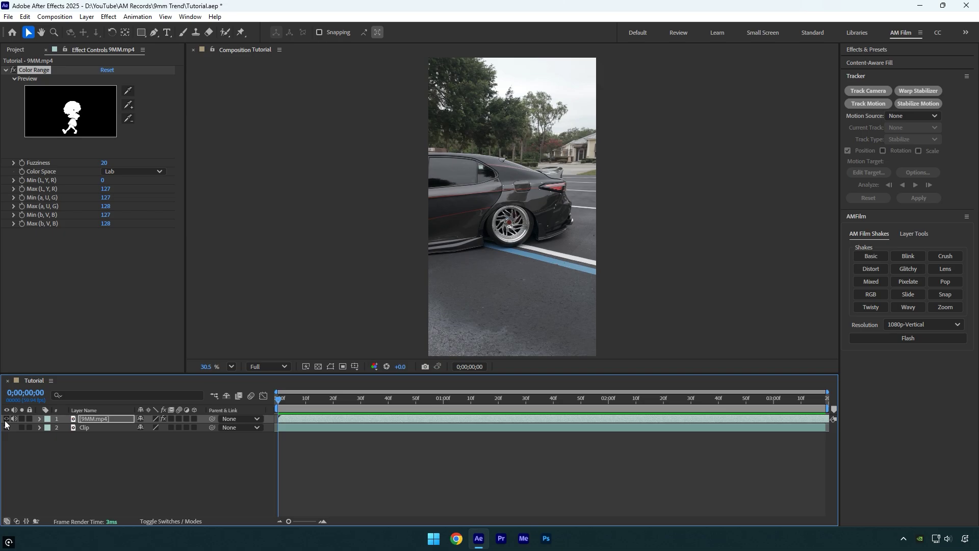
left_click(90, 430)
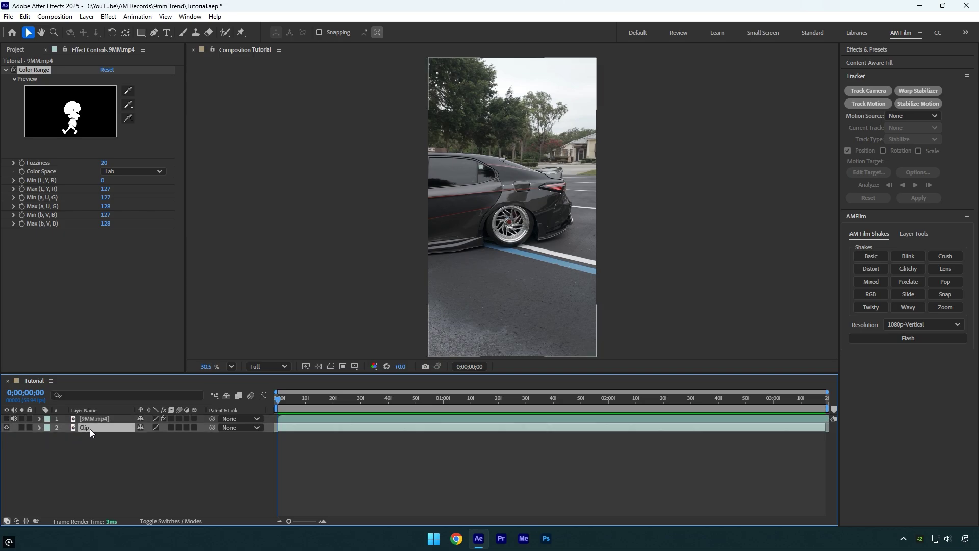
left_click_drag(306, 408, 405, 425)
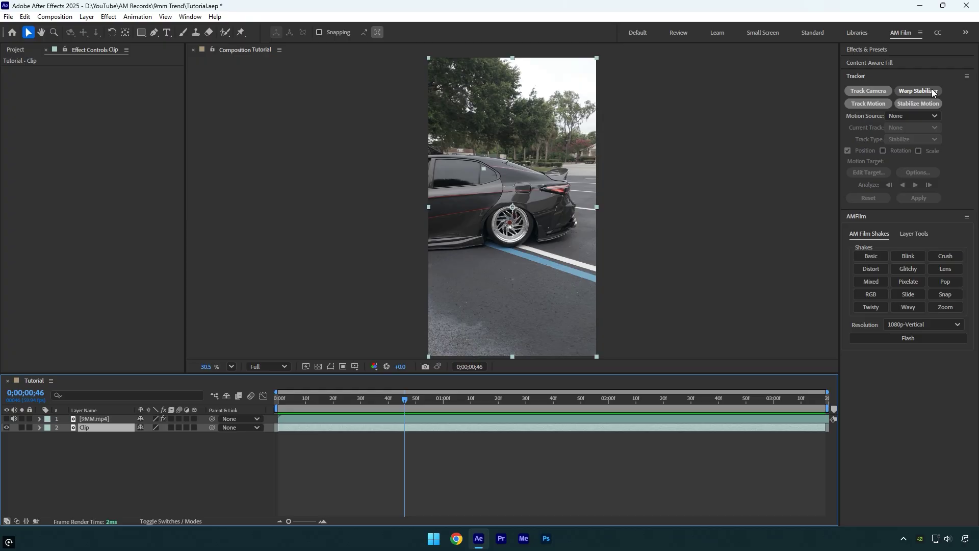
left_click_drag(398, 403, 276, 401)
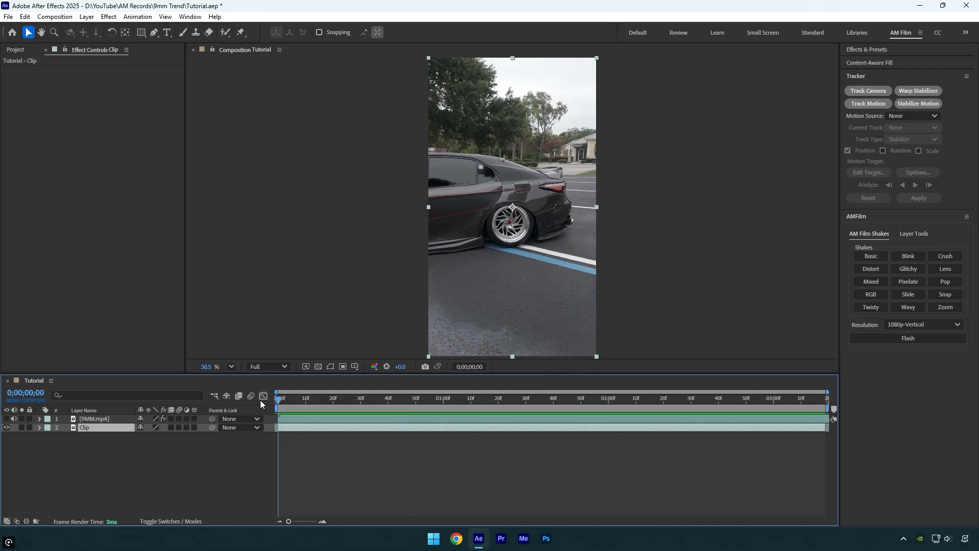
- Start Stabilize Motion on Clip and fit Track Point 1's feature and search boxes around the wheel hub
left_click(923, 102)
scroll(561, 209, "up", 6)
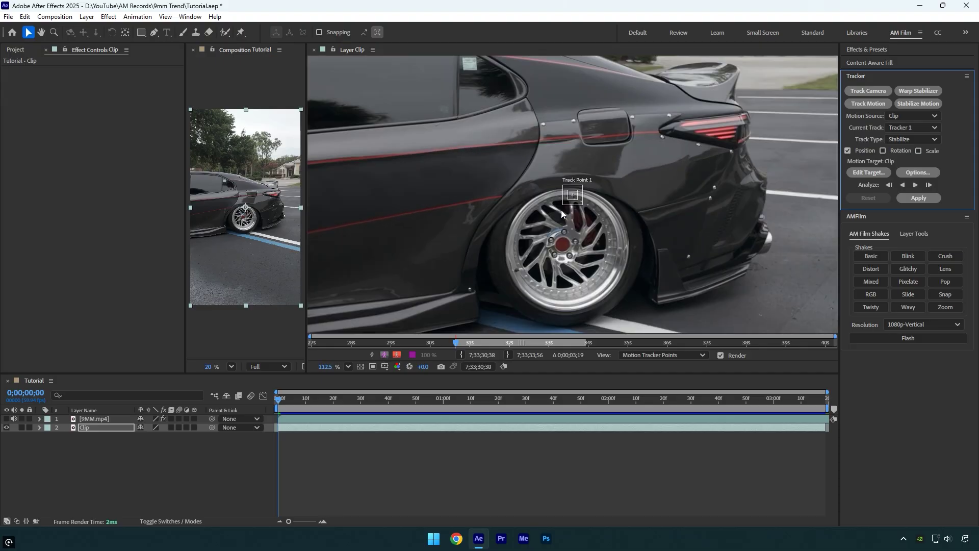
left_click_drag(580, 205, 555, 307)
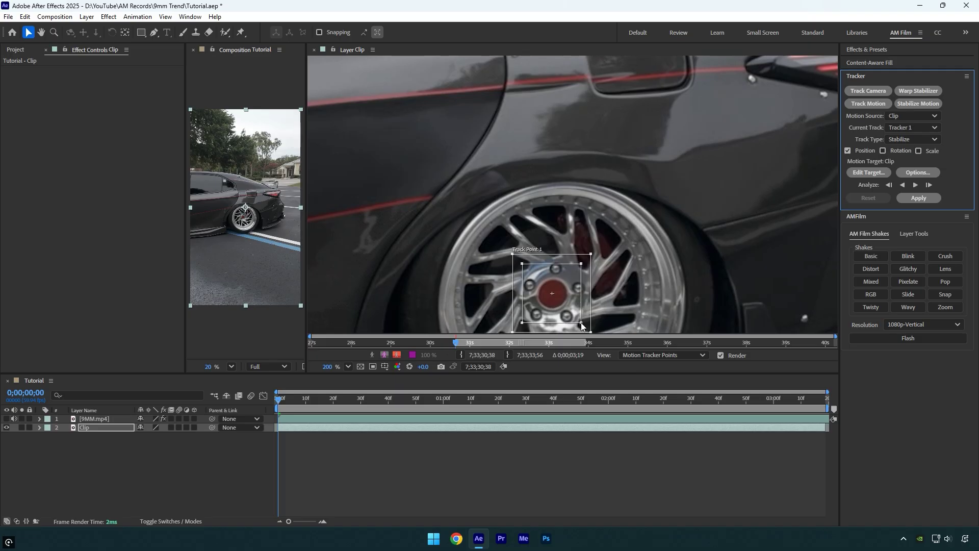
left_click_drag(580, 323, 568, 308)
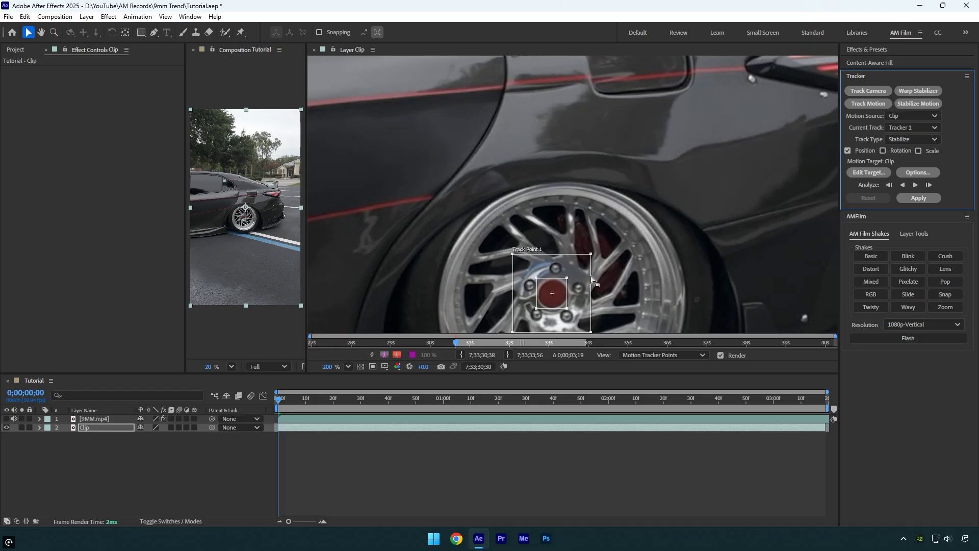
mouse_move(589, 254)
left_mouse_down()
mouse_move(598, 247)
mouse_move(591, 253)
left_mouse_up()
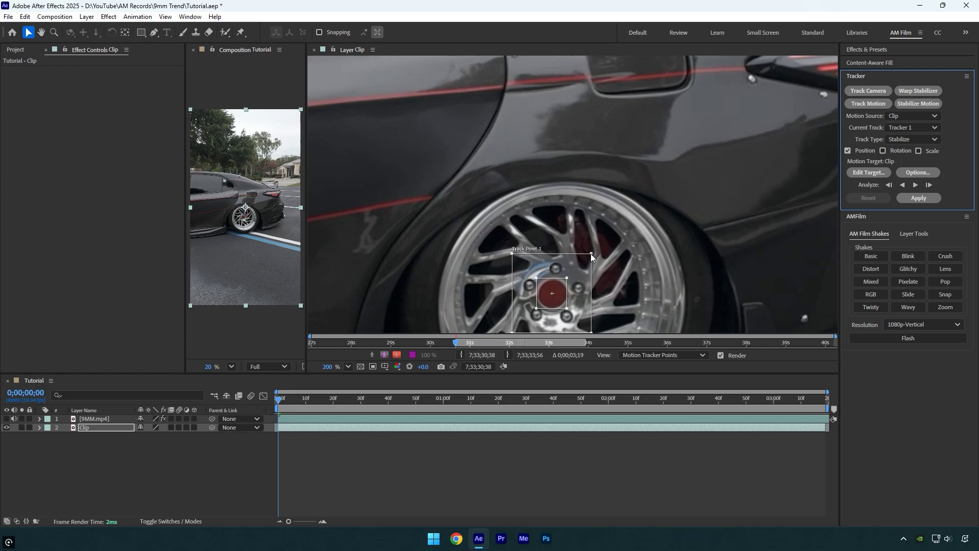
- Set the tracker options to the RGB channel with Adapt Feature On Every Frame
left_click(905, 173)
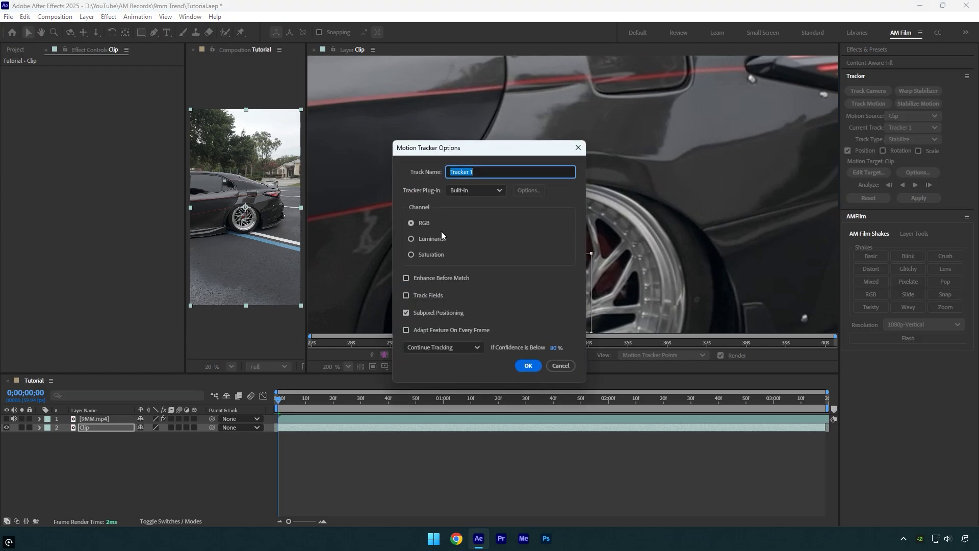
left_click(426, 226)
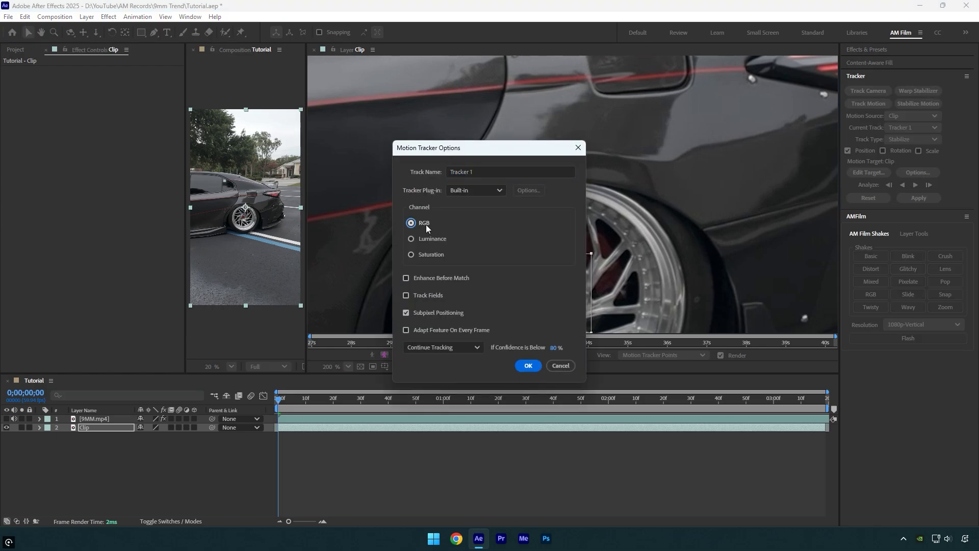
left_click(415, 331)
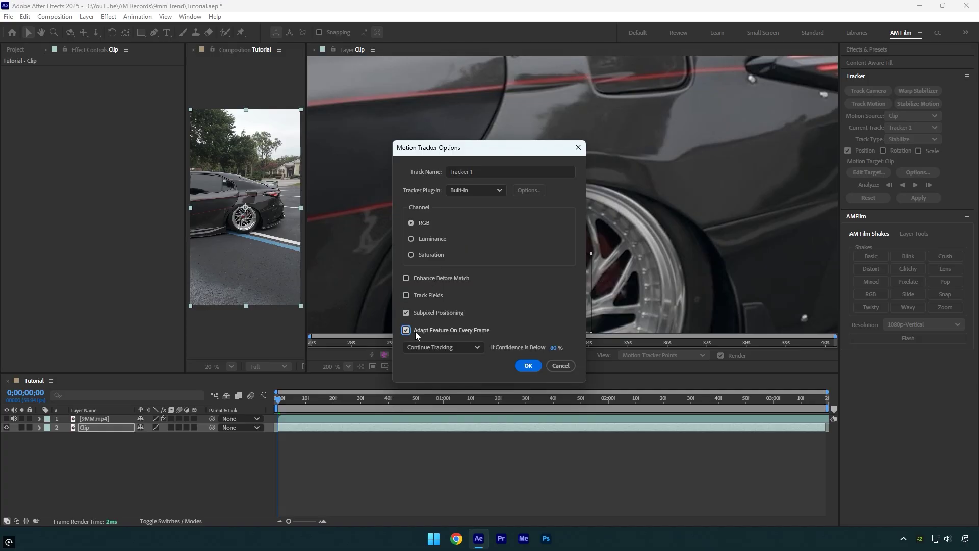
left_click(528, 366)
- Analyze the track forward and apply it to Clip in X and Y, back in the composition
left_click(917, 188)
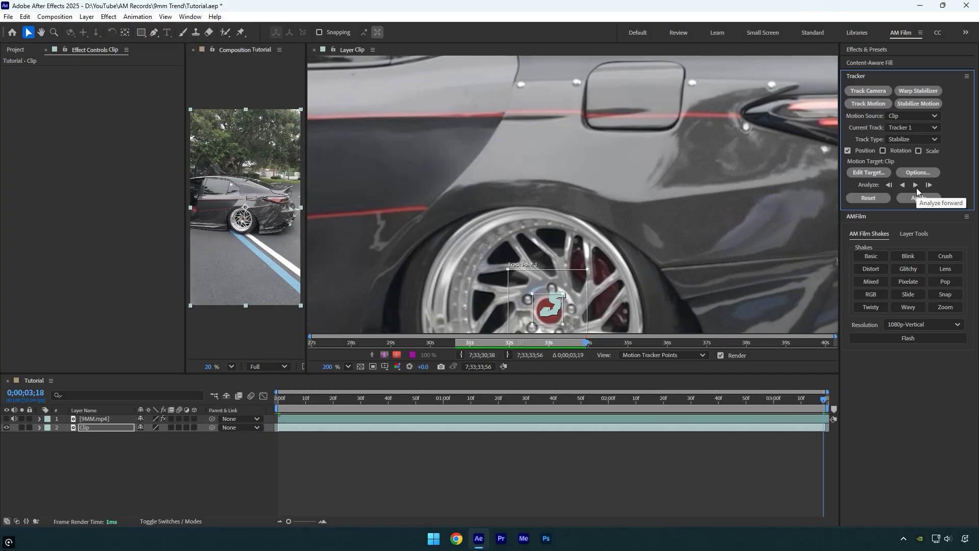
left_click(920, 197)
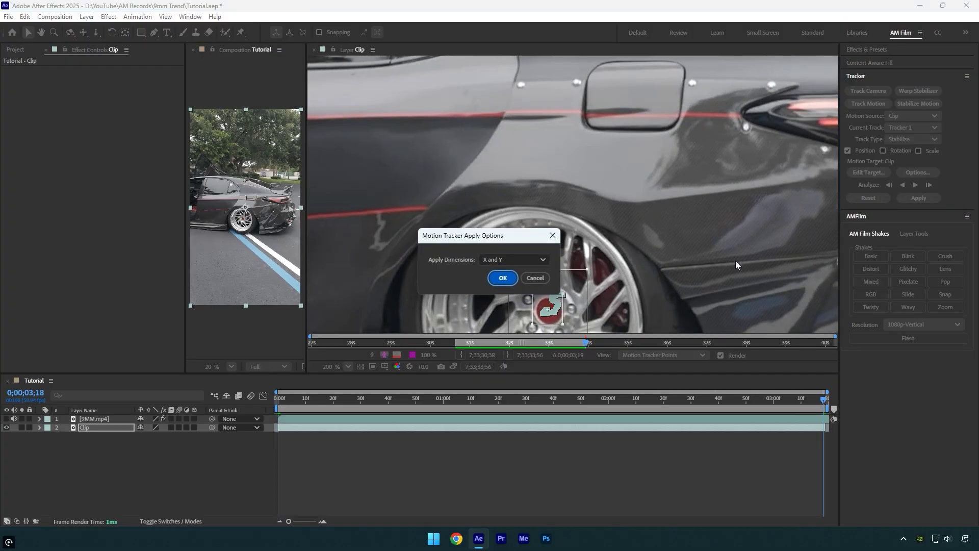
left_click(502, 279)
left_click(313, 49)
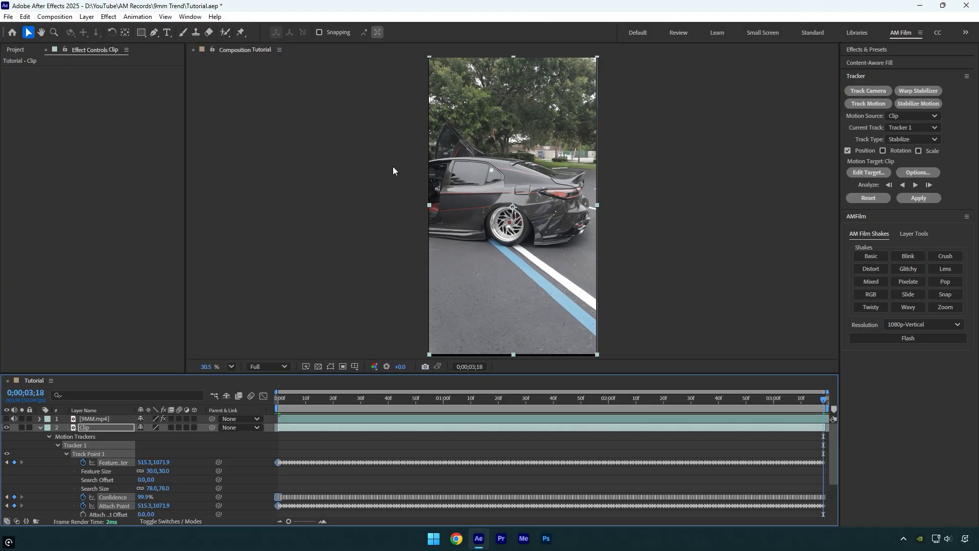
left_click(100, 427)
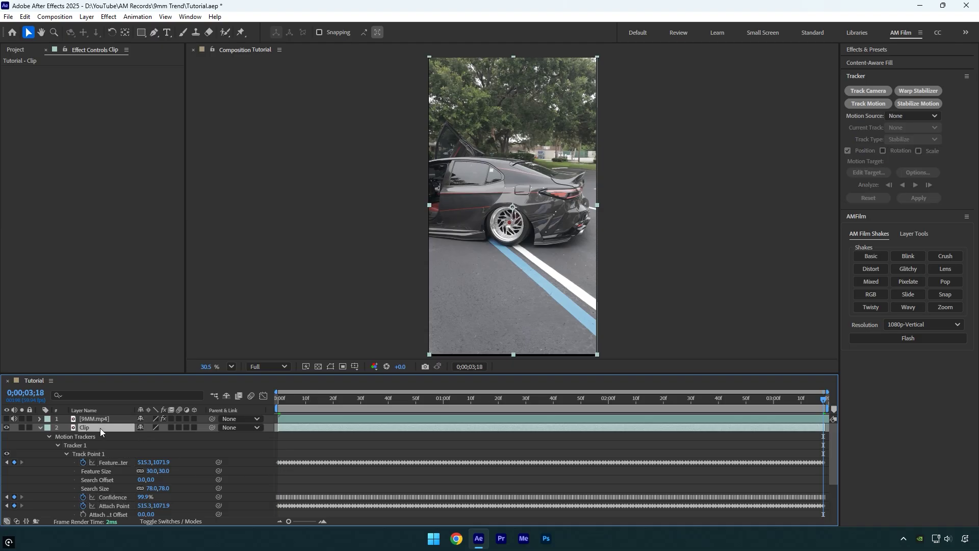
- Set the Clip layer's Scale to 120%
key("s")
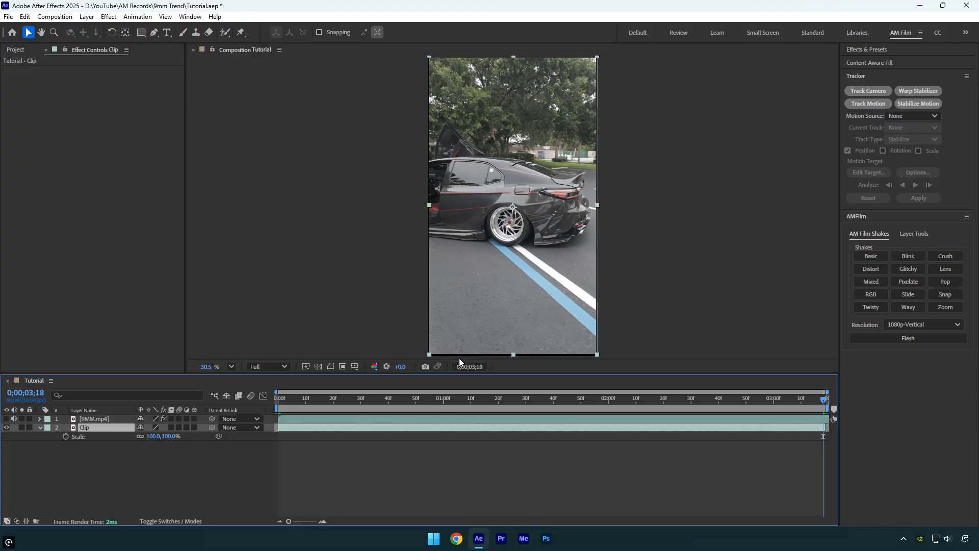
left_click(151, 436)
type("120")
key("Return")
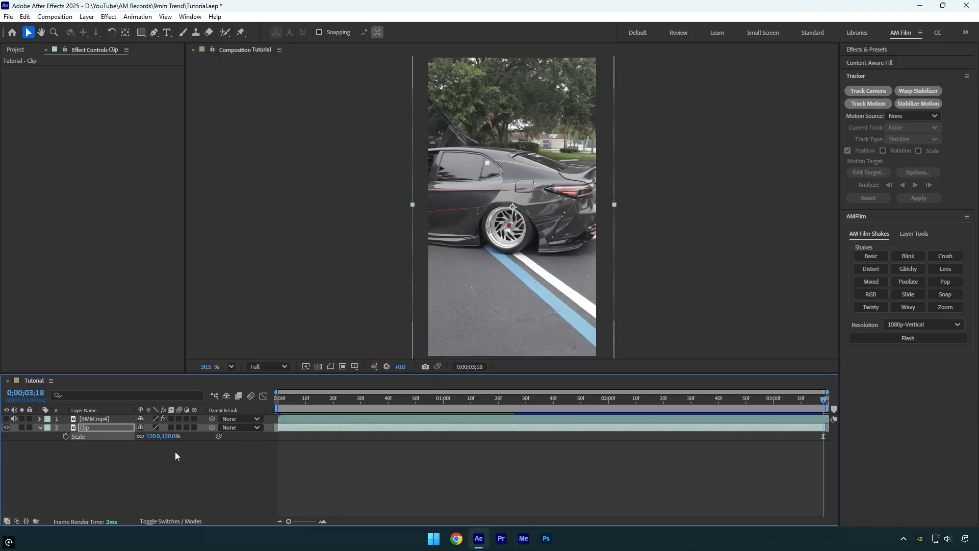
- Overlay a proportional grid and nudge the car clip slightly upward
left_click(355, 366)
left_click(374, 391)
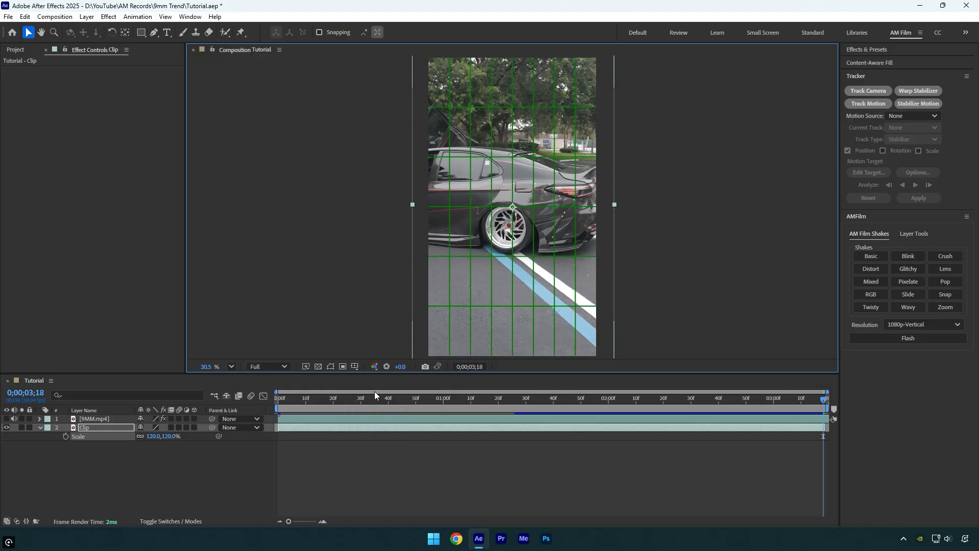
left_click_drag(514, 283, 517, 265)
scroll(525, 212, "up", 4)
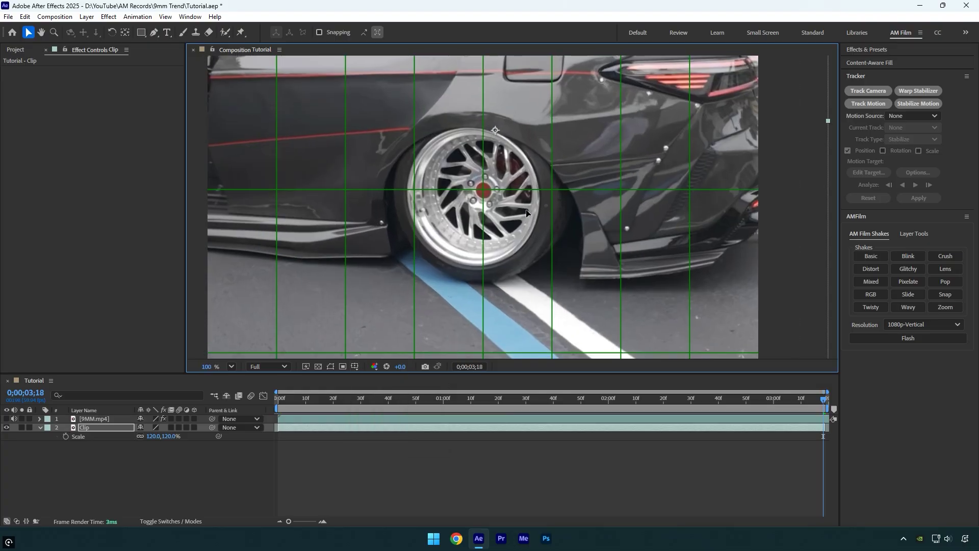
scroll(527, 211, "down", 4)
mouse_move(307, 409)
left_mouse_down()
mouse_move(637, 402)
mouse_move(322, 398)
left_mouse_up()
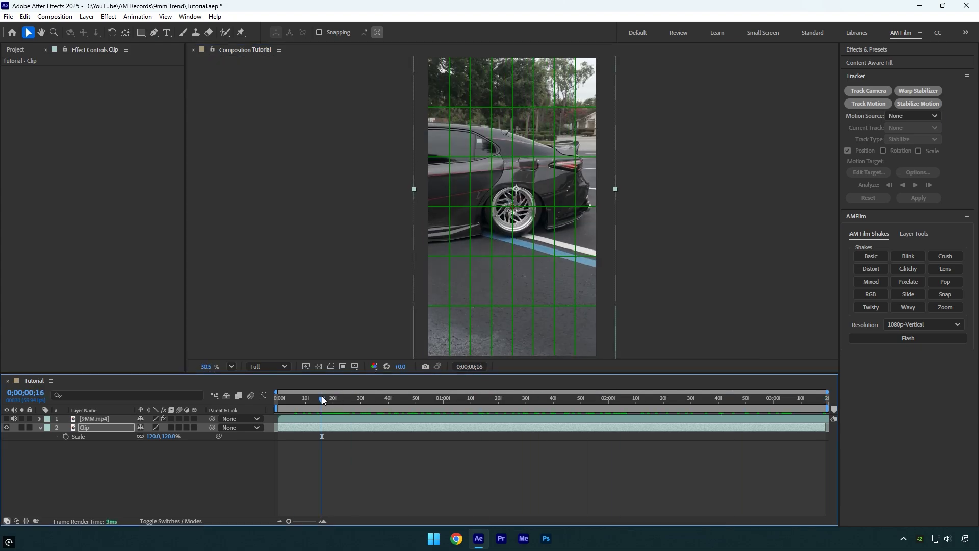
- Pre-compose Clip into Clip Comp 2 with all attributes, then turn off the proportional grid
right_click(317, 427)
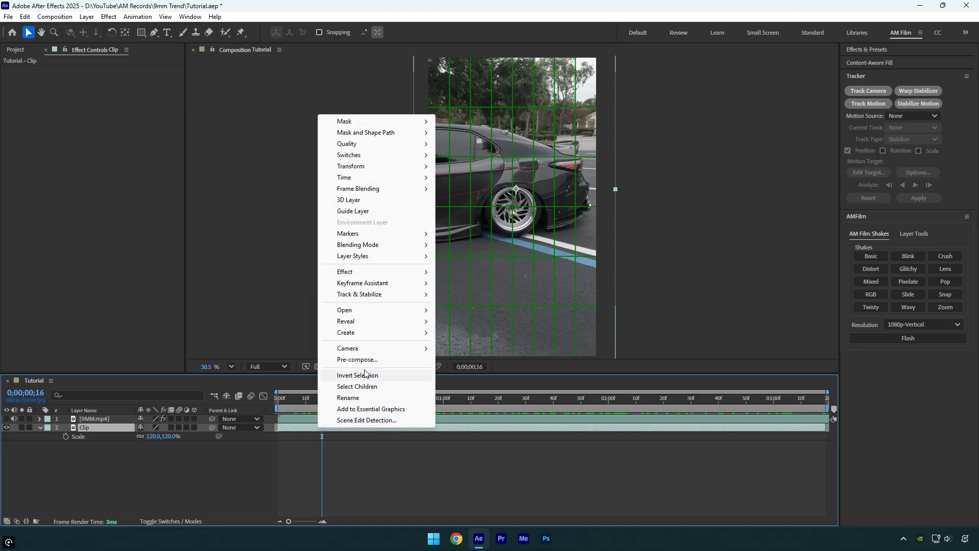
left_click(364, 360)
left_click(453, 285)
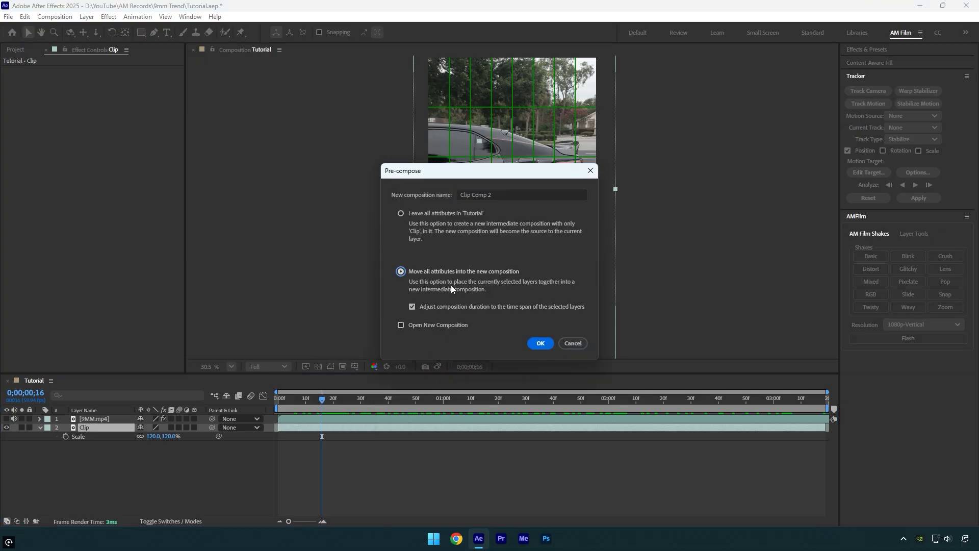
left_click(450, 303)
left_click(530, 340)
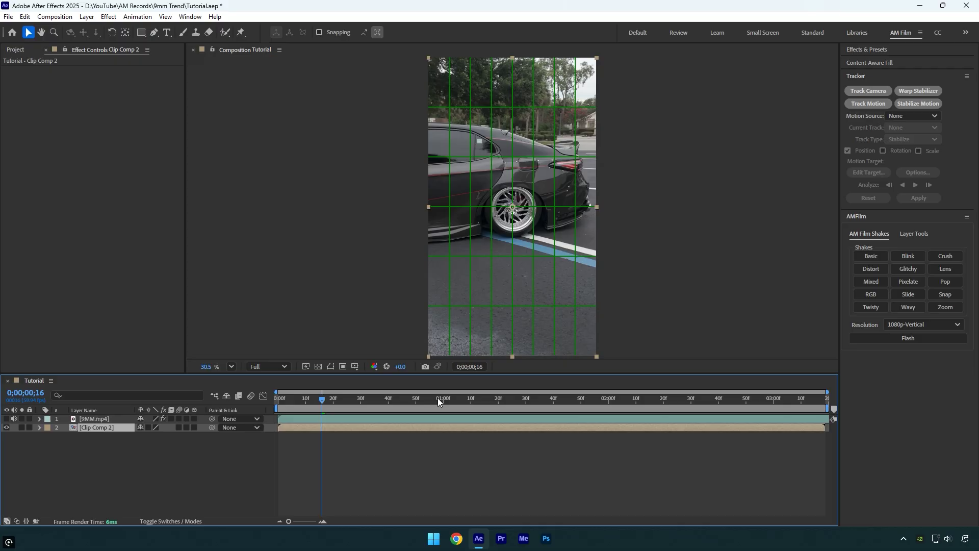
left_click(354, 366)
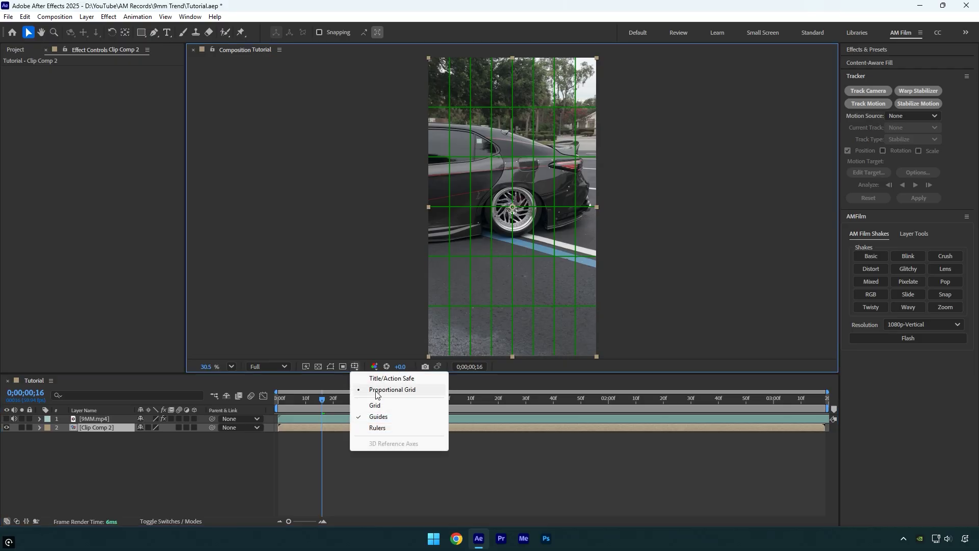
left_click(376, 390)
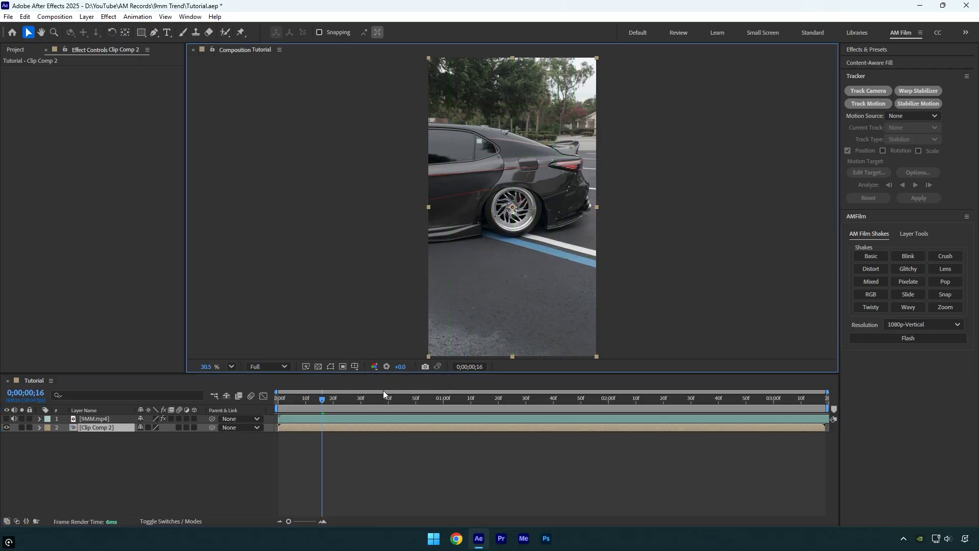
- Camera-track the car footage and create a solid and camera on a ground target
left_click(868, 92)
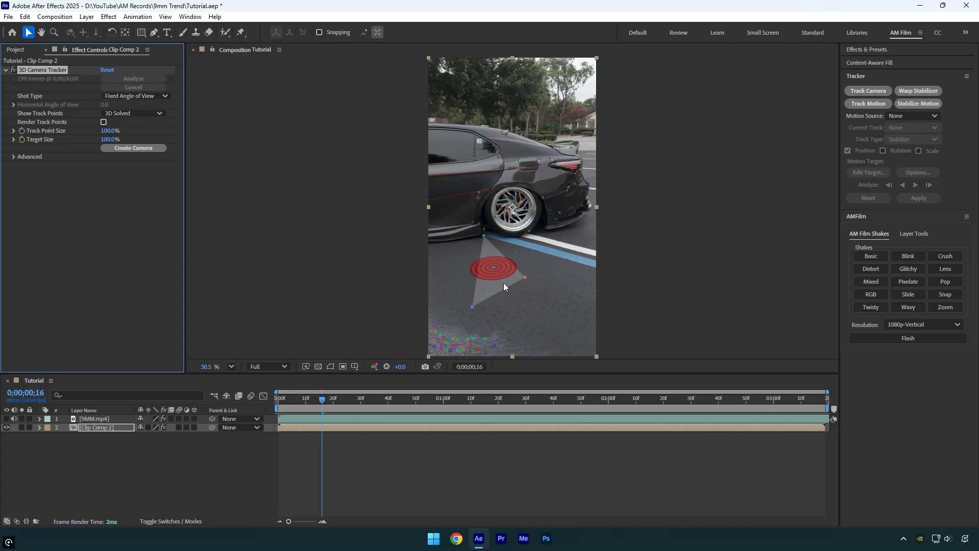
right_click(503, 282)
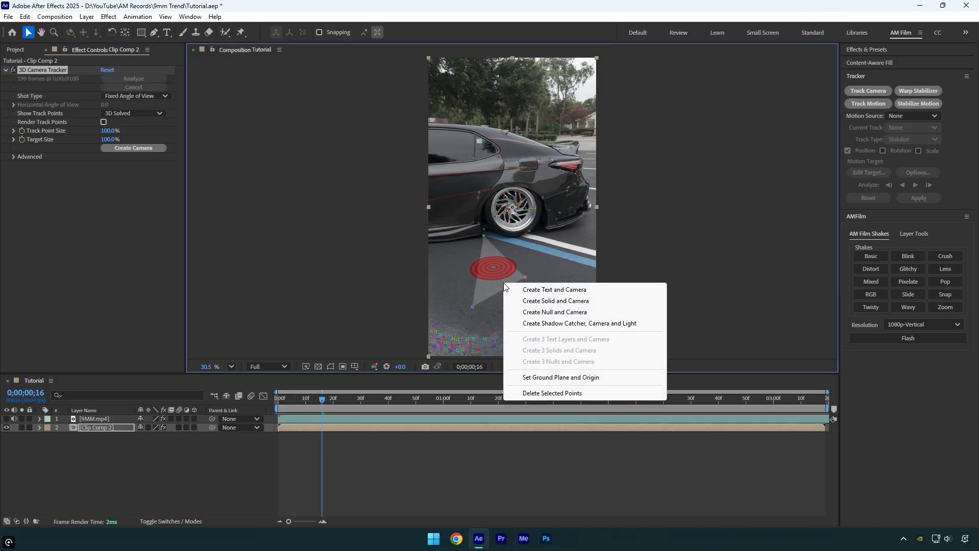
left_click(561, 301)
left_click(672, 399)
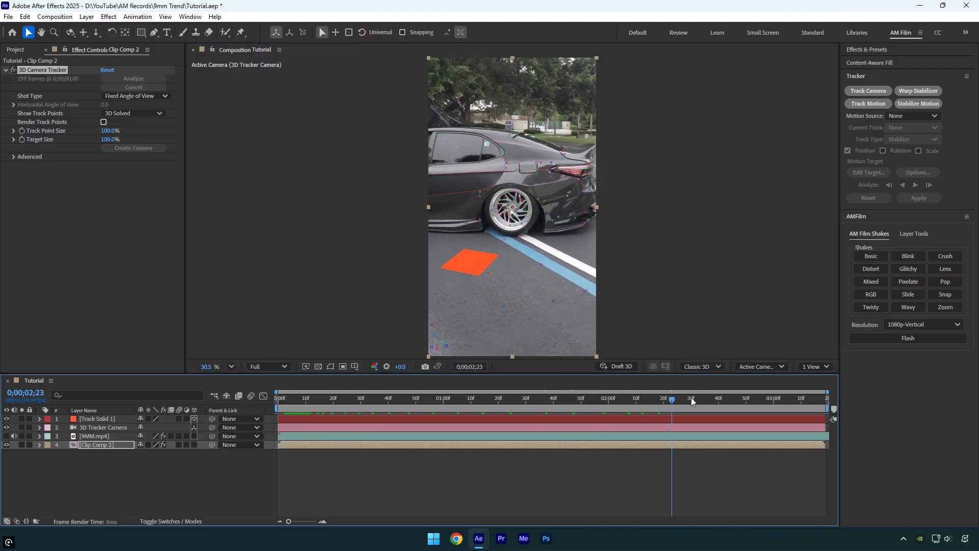
left_click_drag(691, 397, 644, 387)
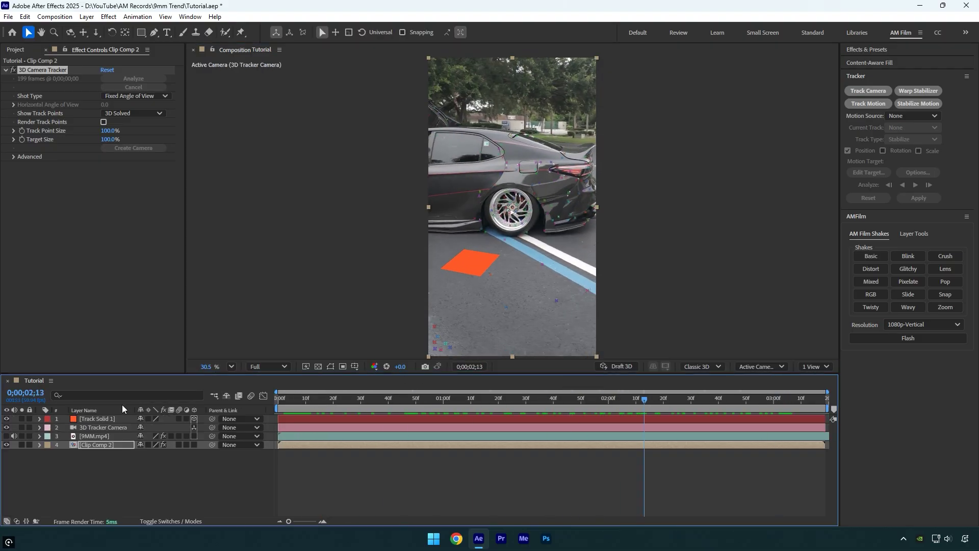
- Slide Track Solid 1 right along the ground, check its tracking, and move 9MM.mp4 to the top
left_click(109, 418)
left_click_drag(521, 272, 556, 283)
left_click_drag(606, 398, 225, 380)
left_click_drag(586, 271, 582, 273)
left_click_drag(92, 436, 93, 417)
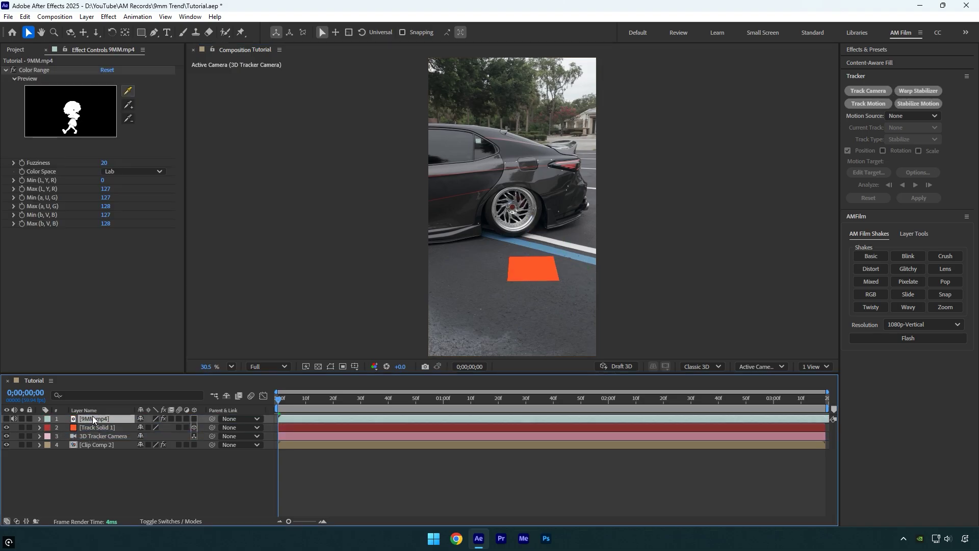
- Make 9MM.mp4 a 3D layer, reveal Track Solid 1's position, and hide the solid
left_click(194, 419)
left_click(100, 430)
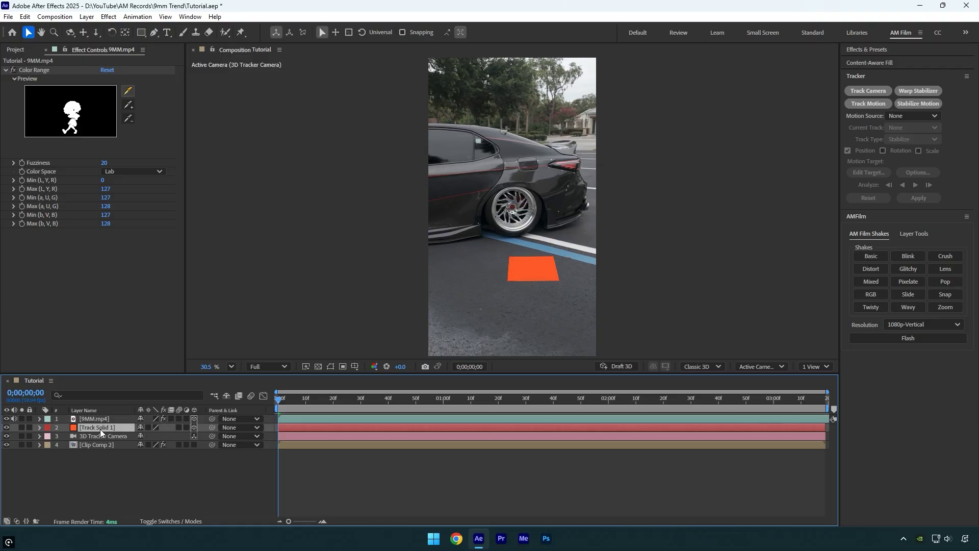
key("p")
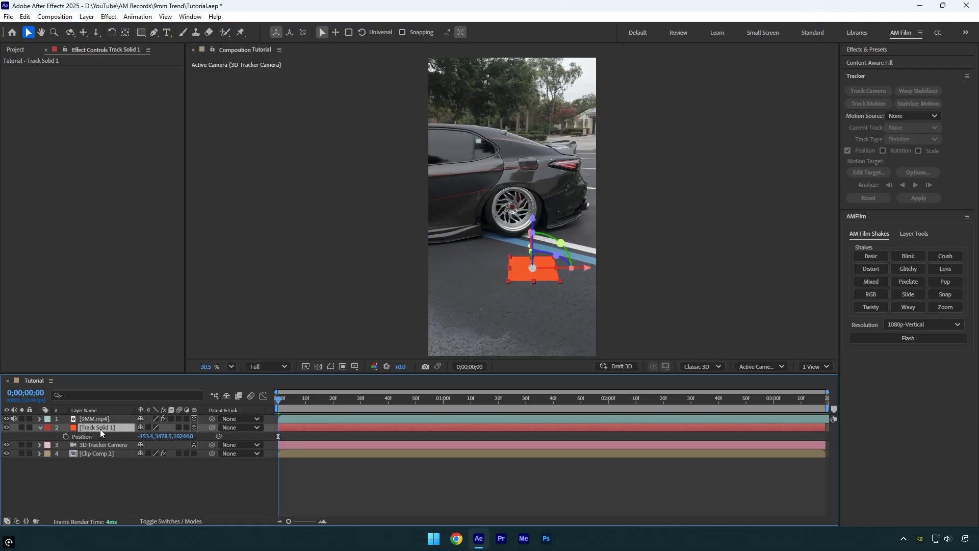
left_click(92, 436)
left_click(8, 428)
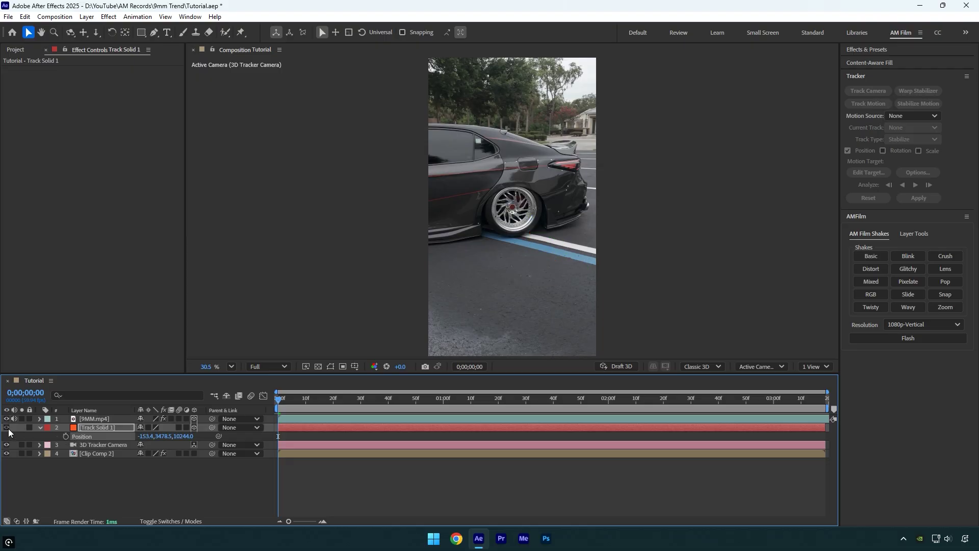
- Rotate and scale the character to stand beside the wheel, then preview playback
left_click(97, 419)
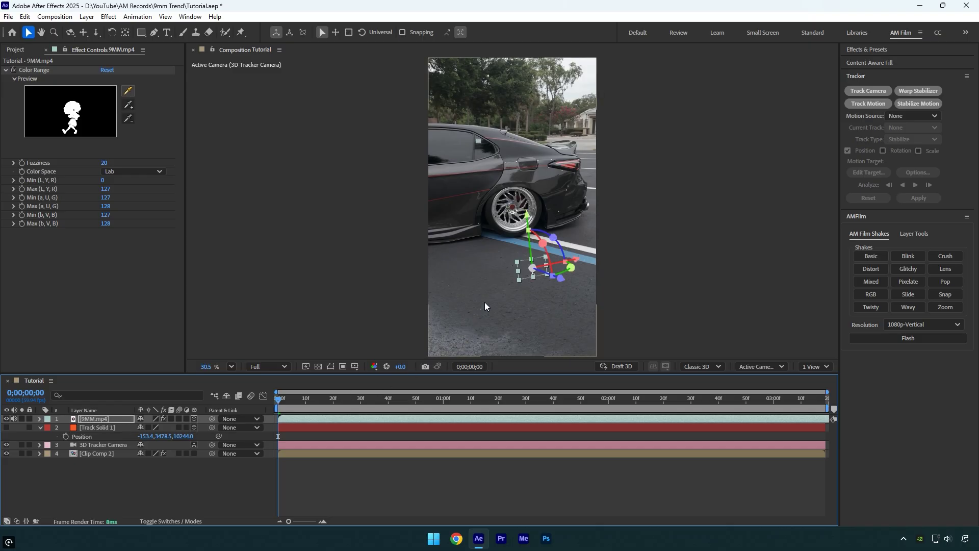
left_click_drag(543, 244, 522, 172)
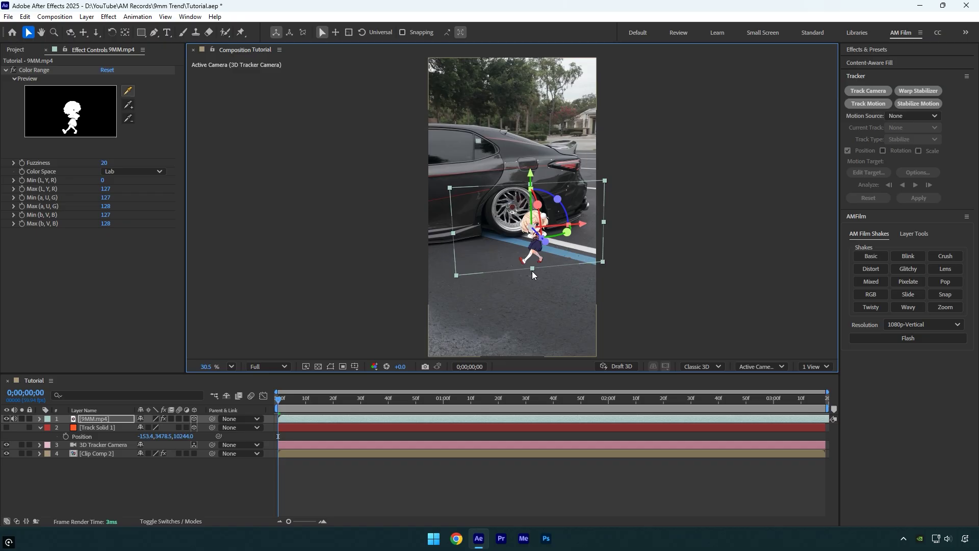
left_click_drag(532, 269, 534, 284)
key("space")
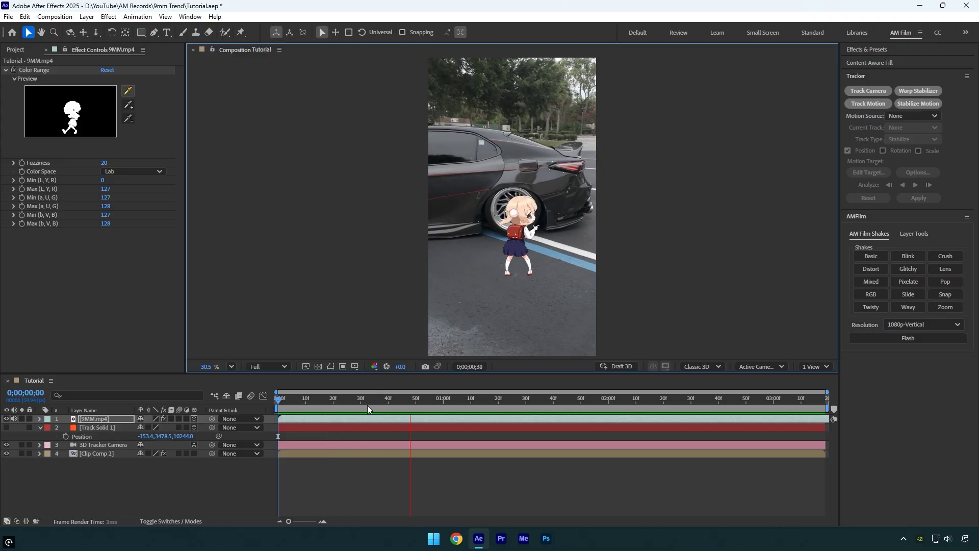
left_click_drag(368, 405, 573, 404)
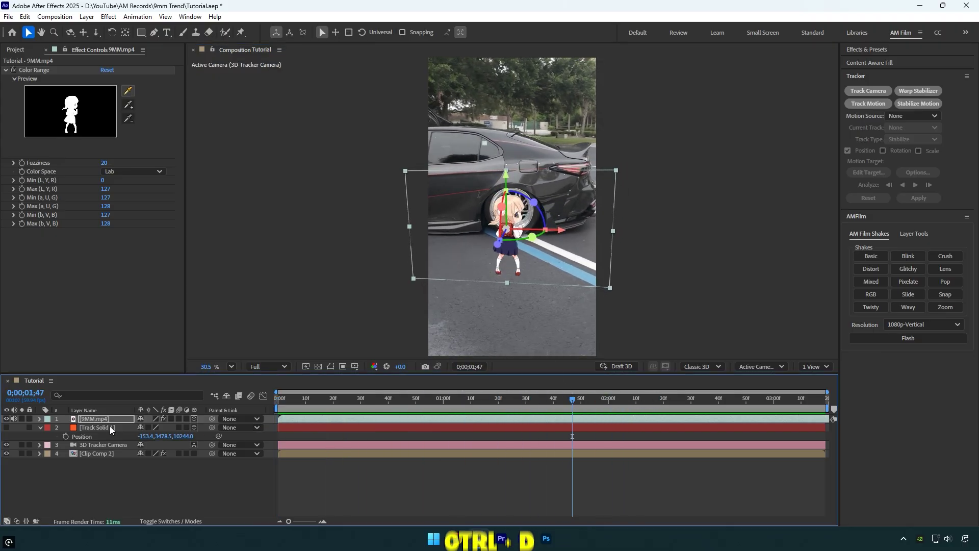
- Duplicate 9MM.mp4, rename the copy 'Shadow', and move it down onto the ground
key("ctrl+d")
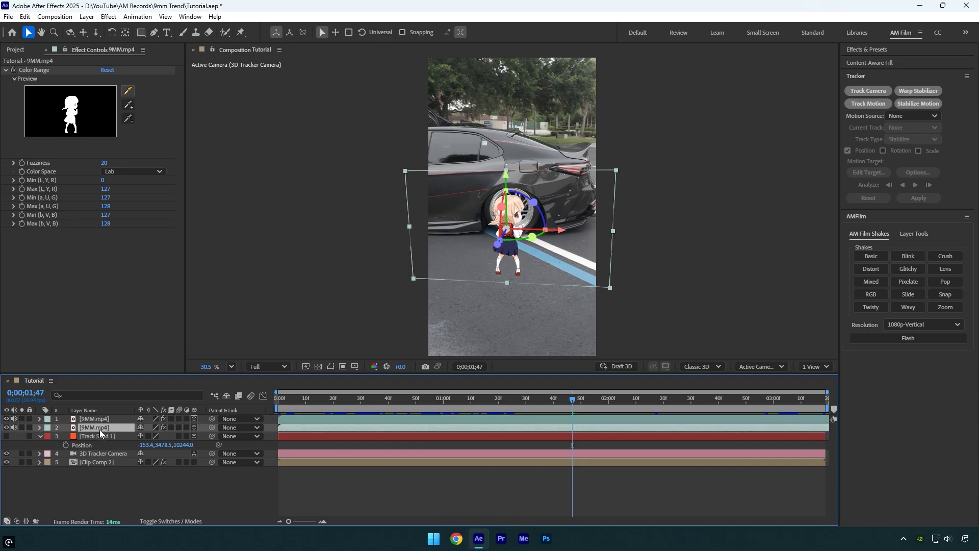
key("Return")
type("Shadow")
key("Return")
left_click_drag(506, 176, 539, 287)
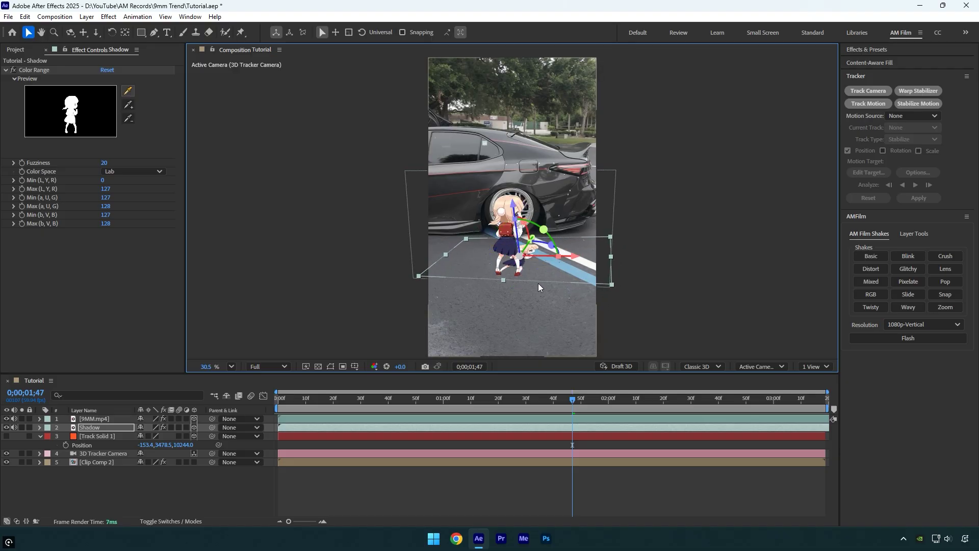
- Add a black Fill to the Shadow layer at 30% opacity
key("ctrl+space")
type("fill")
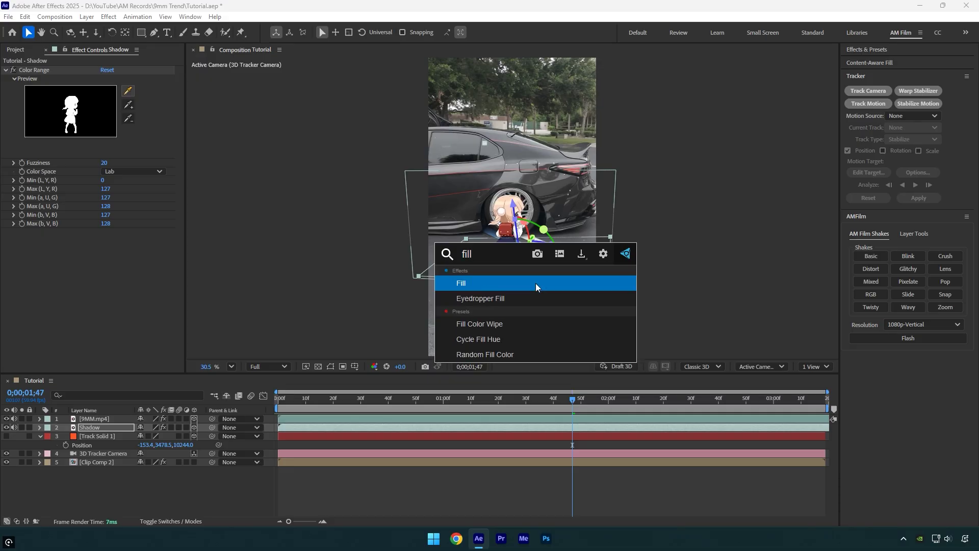
key("Return")
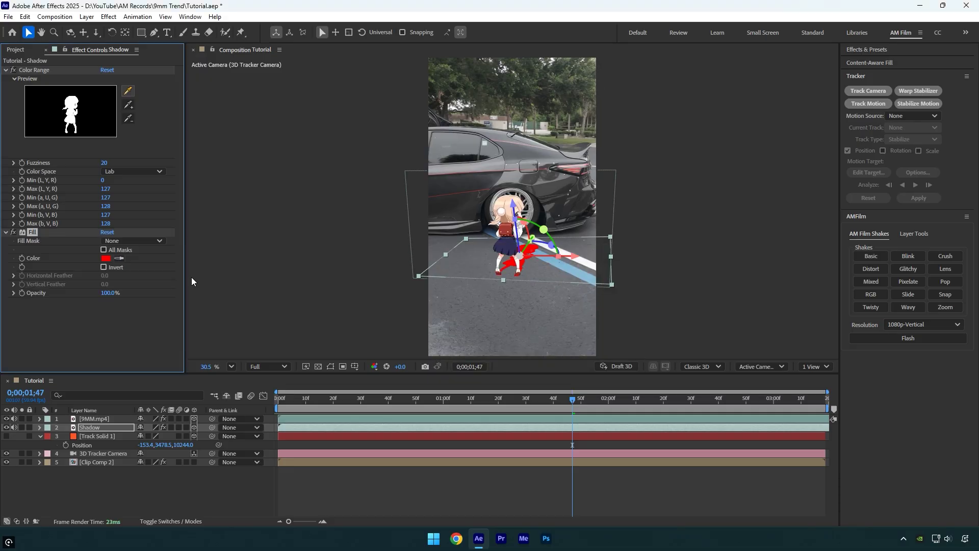
left_click(106, 258)
left_click_drag(410, 262, 342, 348)
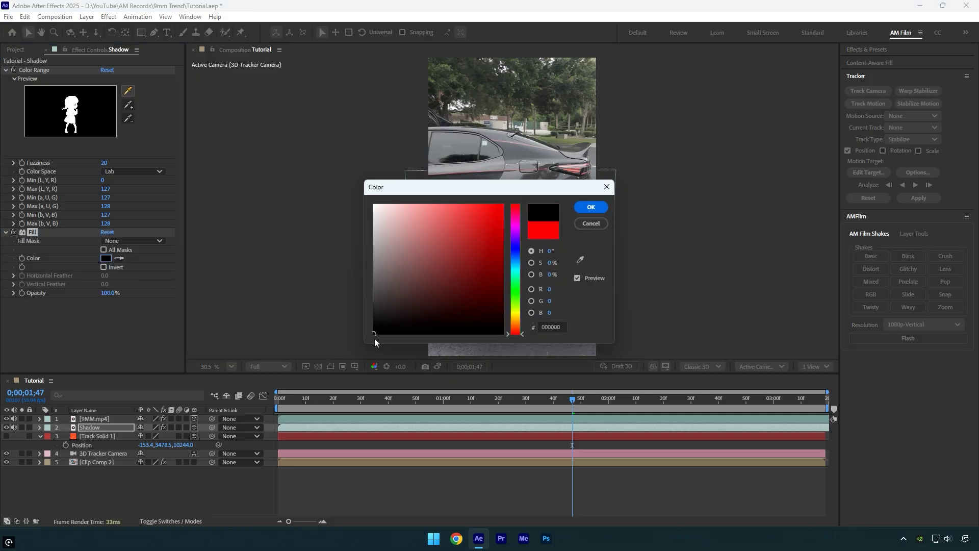
left_click(591, 206)
left_click_drag(109, 292, 70, 295)
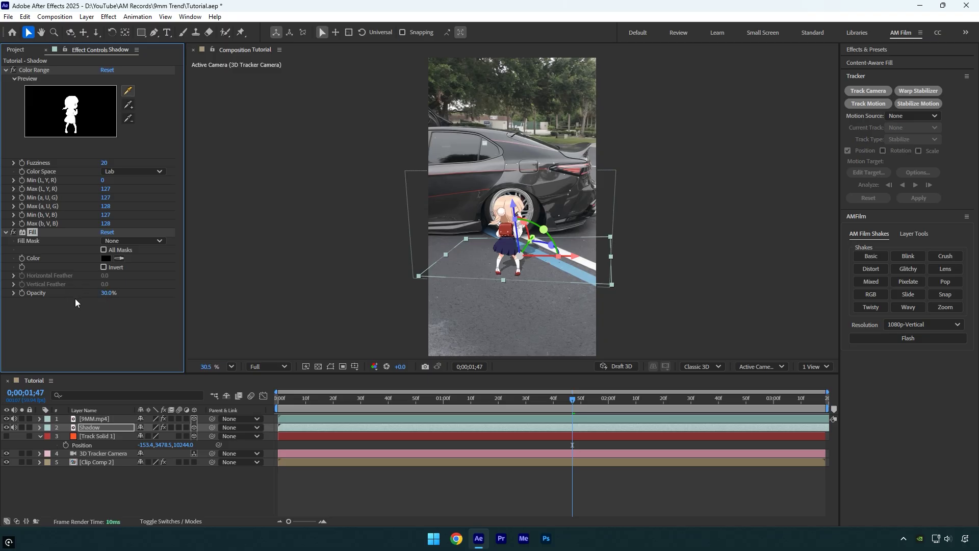
- Add Gaussian Blur with Blurriness 29 and preview the shadow from the first frame
key("ctrl+space")
type("gau")
key("Return")
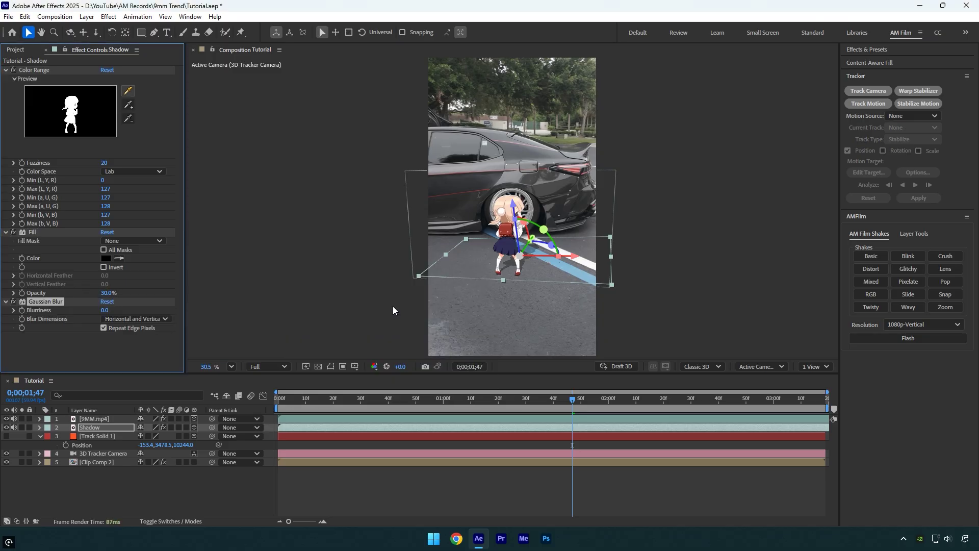
left_click_drag(105, 310, 263, 319)
left_click_drag(525, 405, 239, 422)
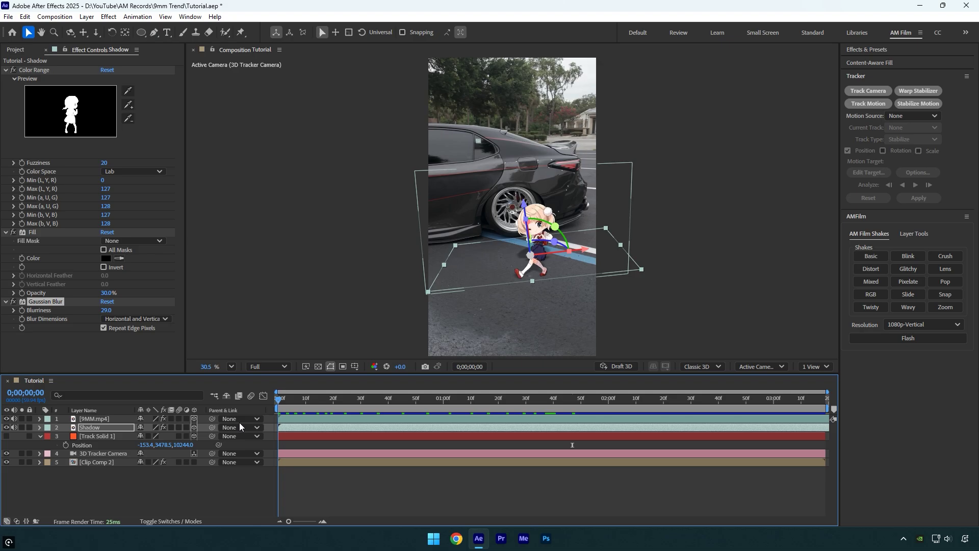
key("space")
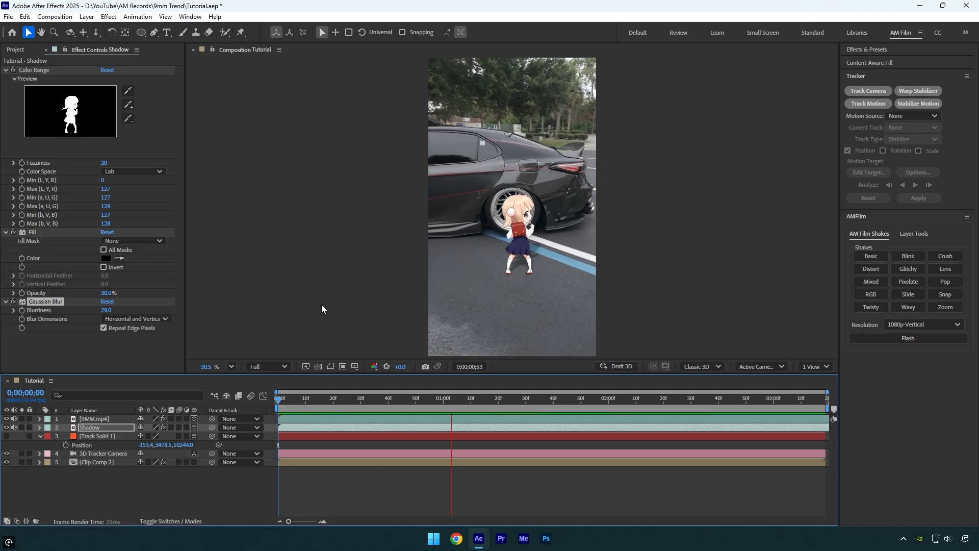
left_click(607, 402)
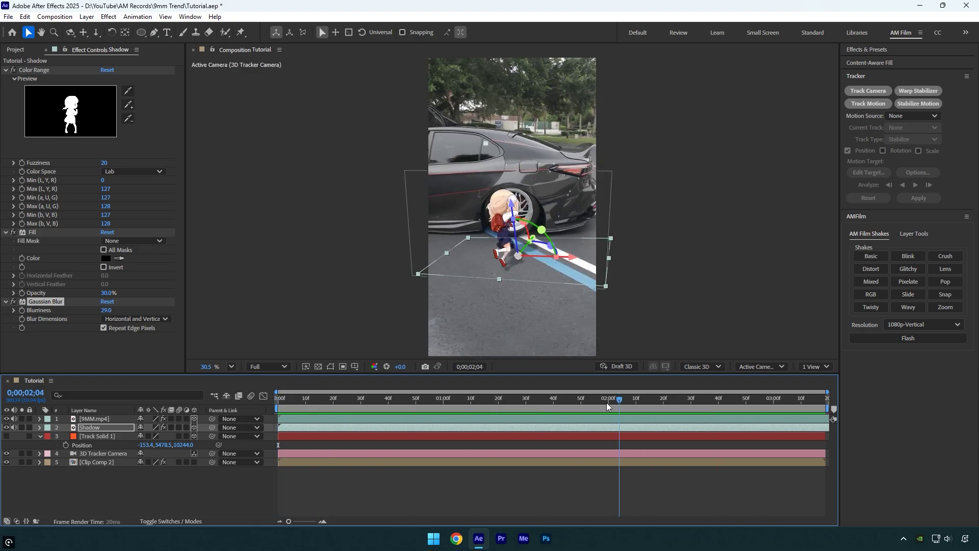
- Duplicate the top character layer, rename the copy 'Reflection', and raise it against the car's side
mouse_move(607, 402)
left_mouse_down()
mouse_move(576, 402)
mouse_move(589, 403)
left_mouse_up()
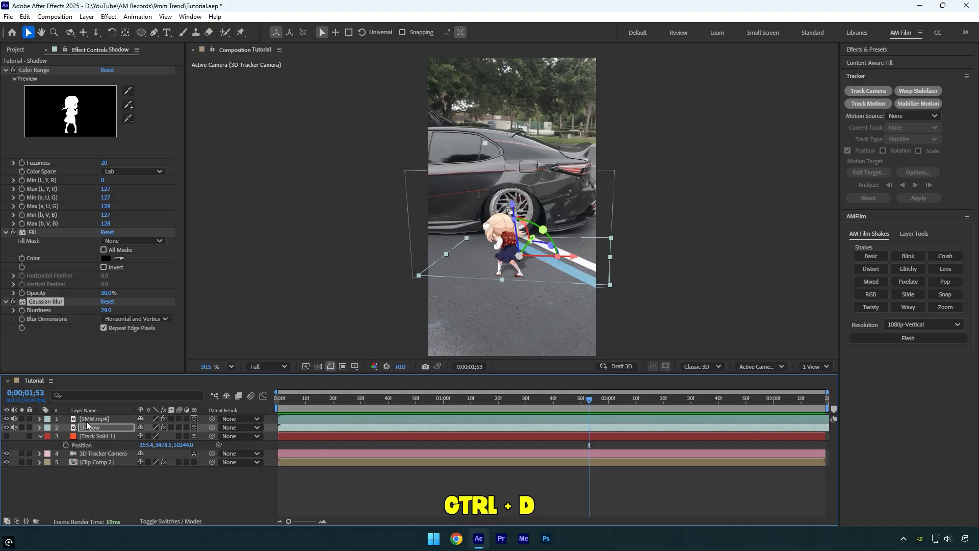
left_click(87, 419)
key("ctrl+d")
left_click(96, 427)
key("Return")
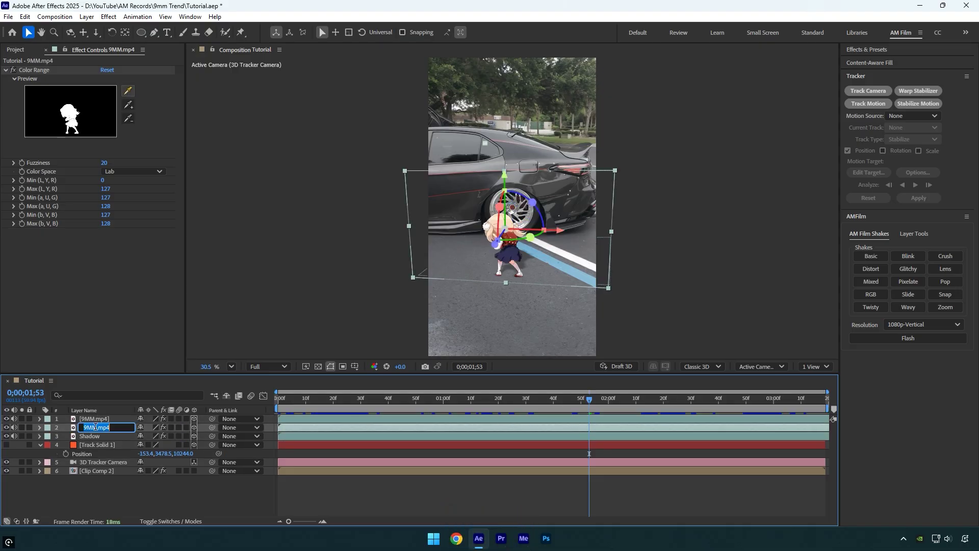
type("Reflection")
key("Return")
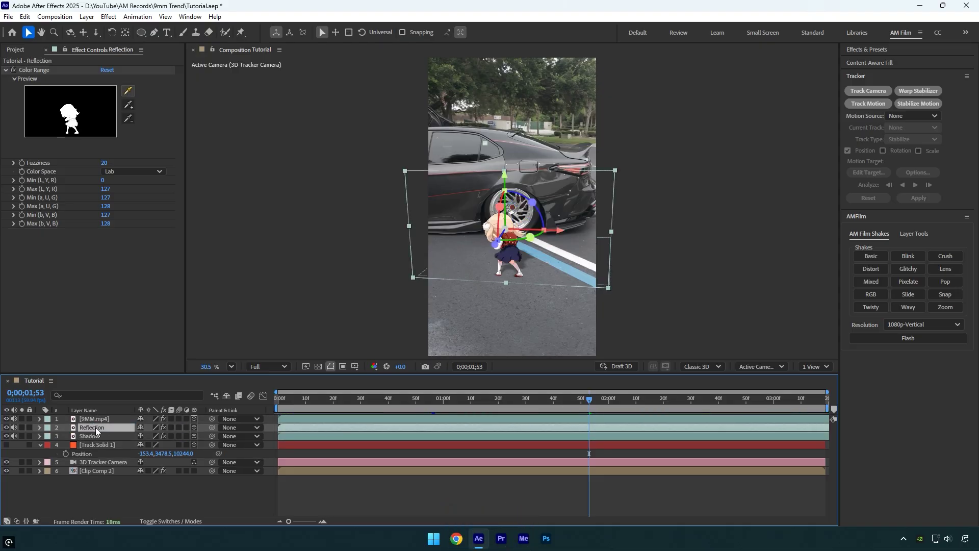
left_click_drag(497, 245, 517, 223)
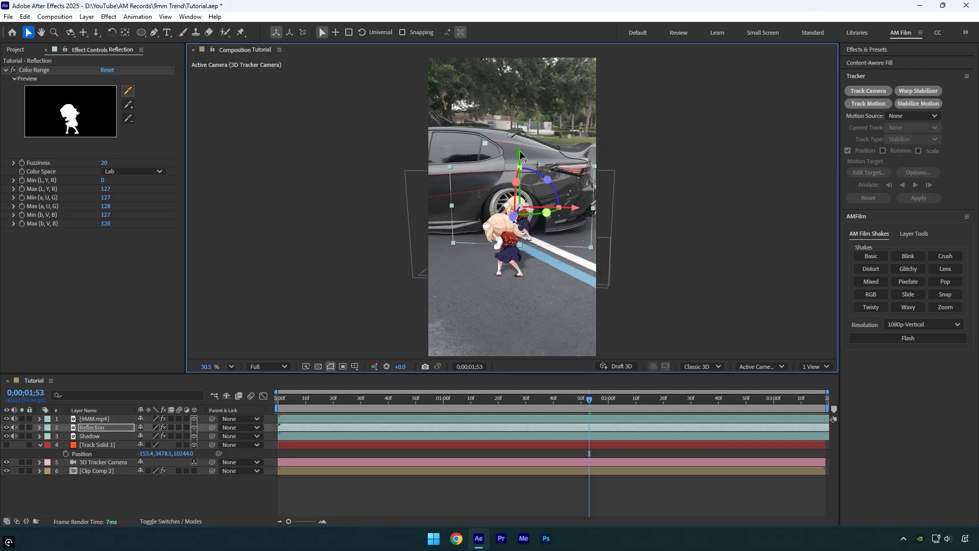
left_click_drag(517, 153, 514, 123)
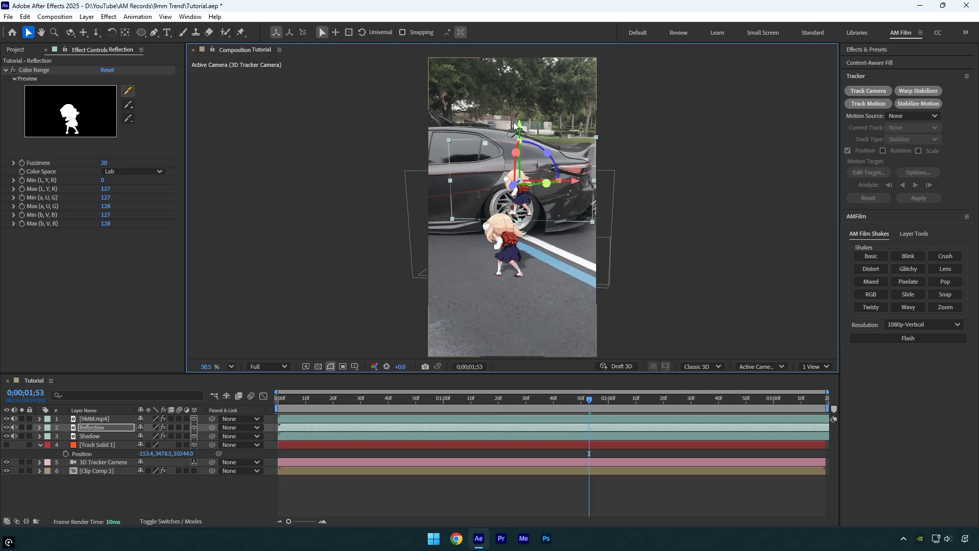
- Set the Reflection layer's blending mode to Overlay and its opacity to 40%
left_click(178, 521)
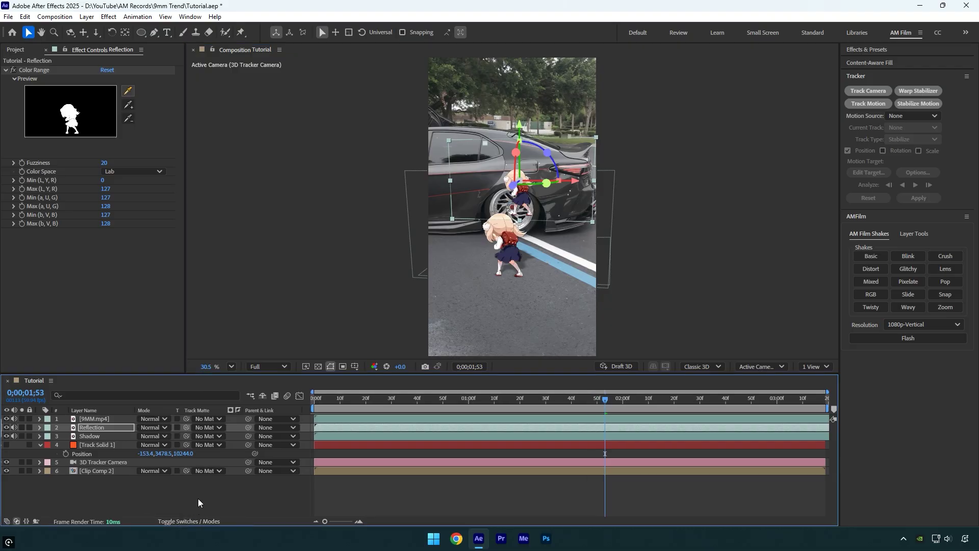
left_click(155, 427)
left_click(213, 265)
key("t")
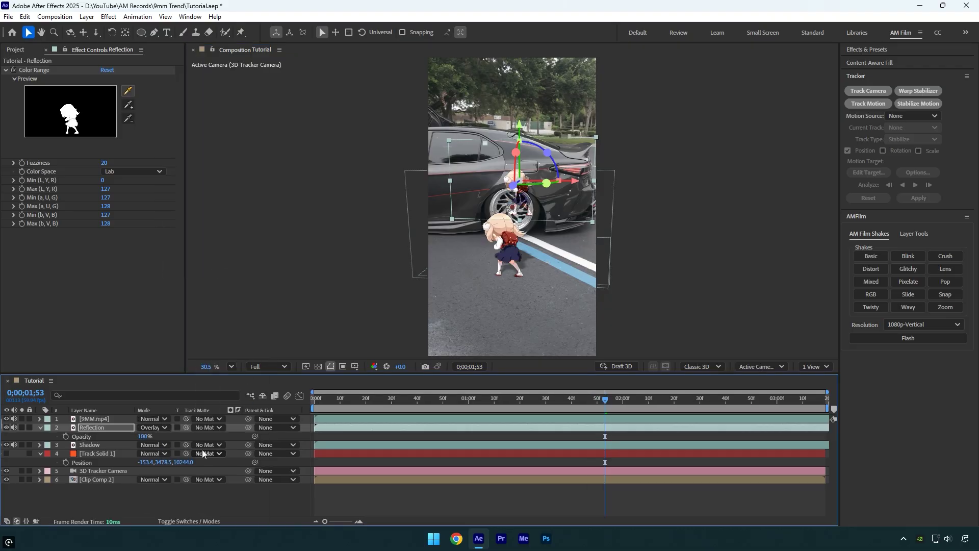
left_click_drag(145, 436, 139, 438)
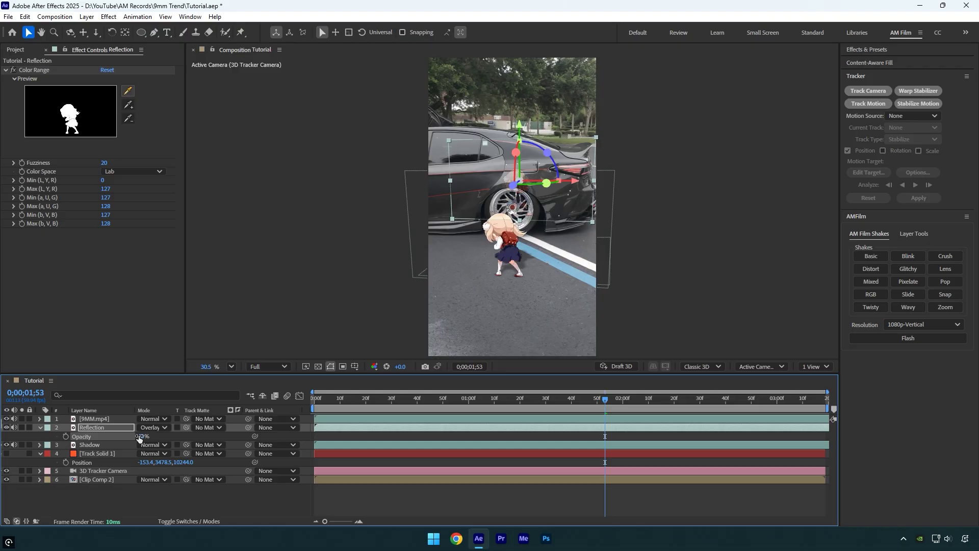
- Apply Gaussian Blur to Reflection with a Blurriness of 5
key("ctrl+space")
type("gaus")
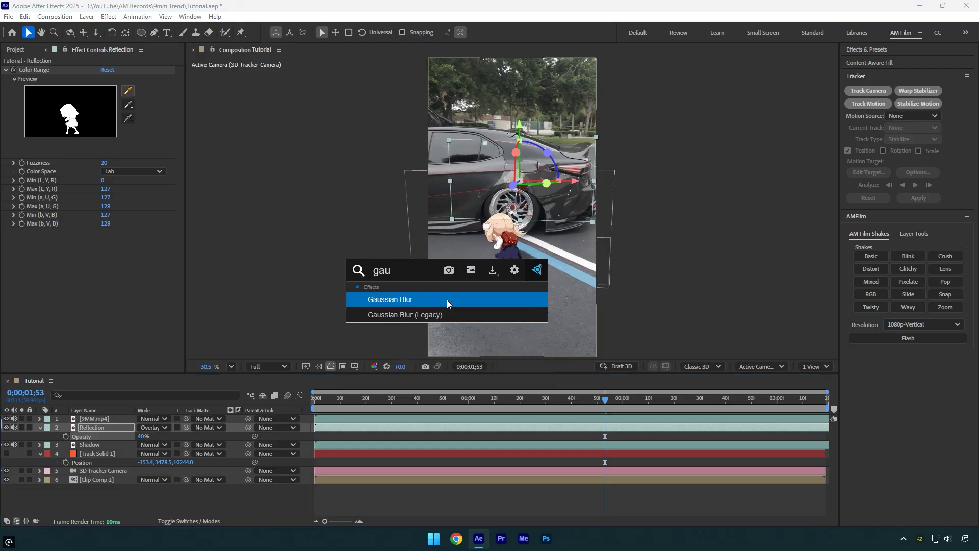
key("Return")
left_click(106, 241)
type("9")
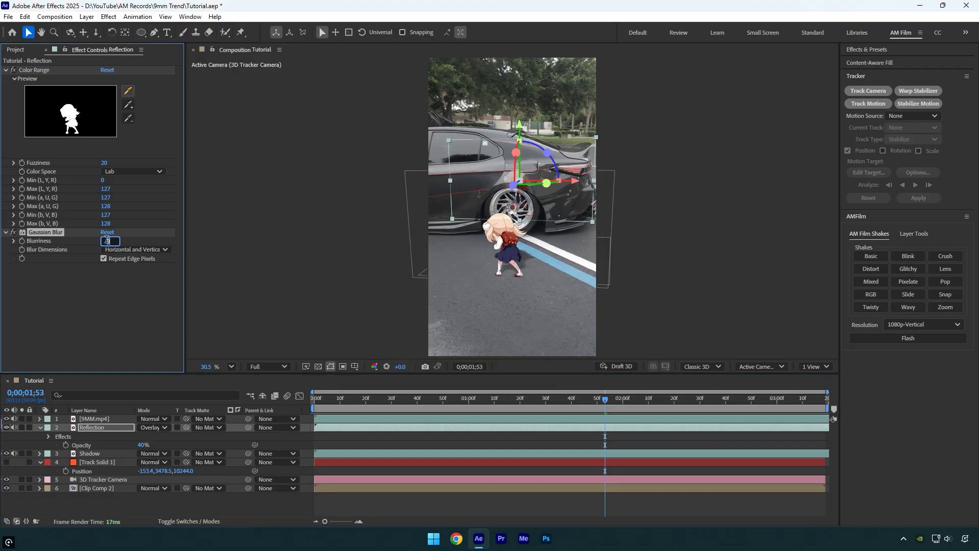
type("0")
key("Return")
- Preview the composition from the first frame
left_click(279, 400)
key("Home")
key("space")
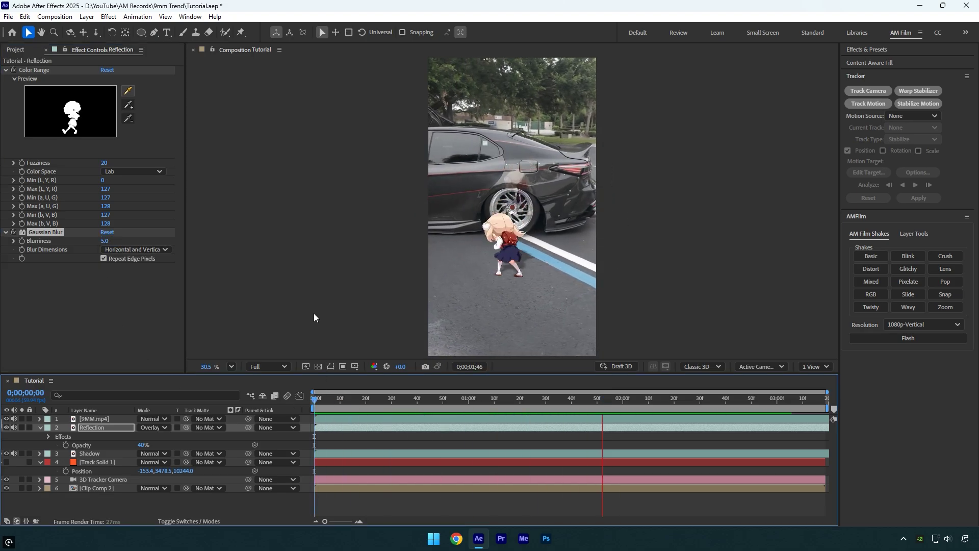
- Stop playback, go to the first frame, hide the 9MM.mp4 layer and select Reflection
key("space")
scroll(576, 234, "up", 5)
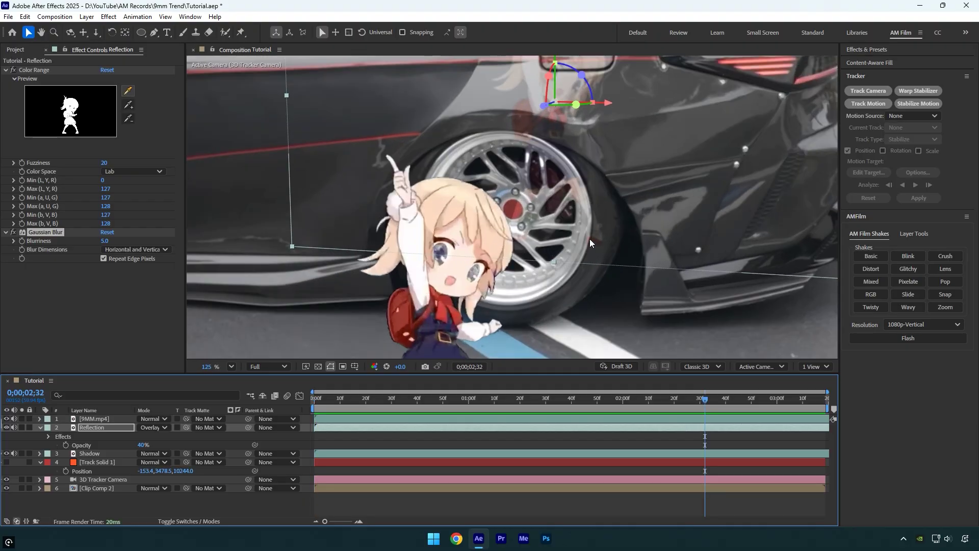
scroll(562, 213, "down", 3)
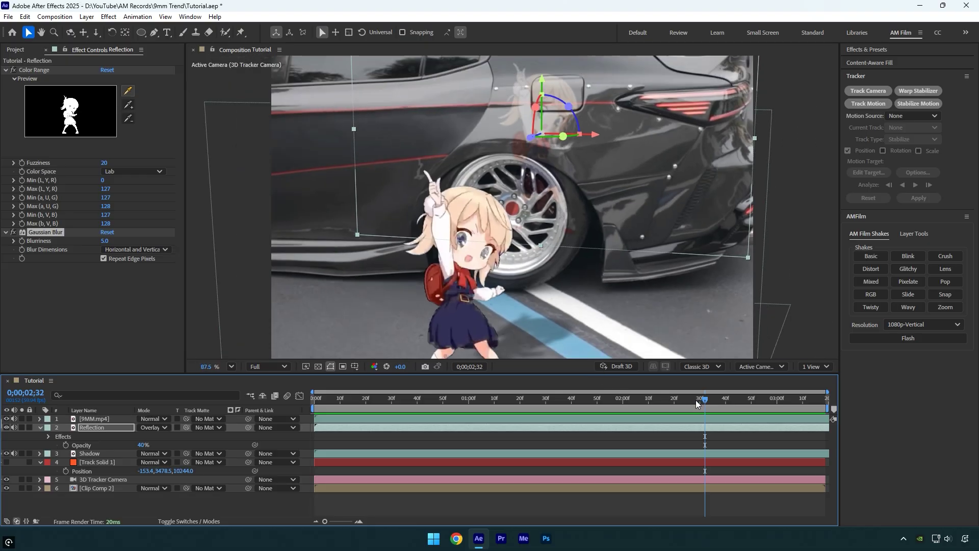
left_click_drag(695, 400, 295, 396)
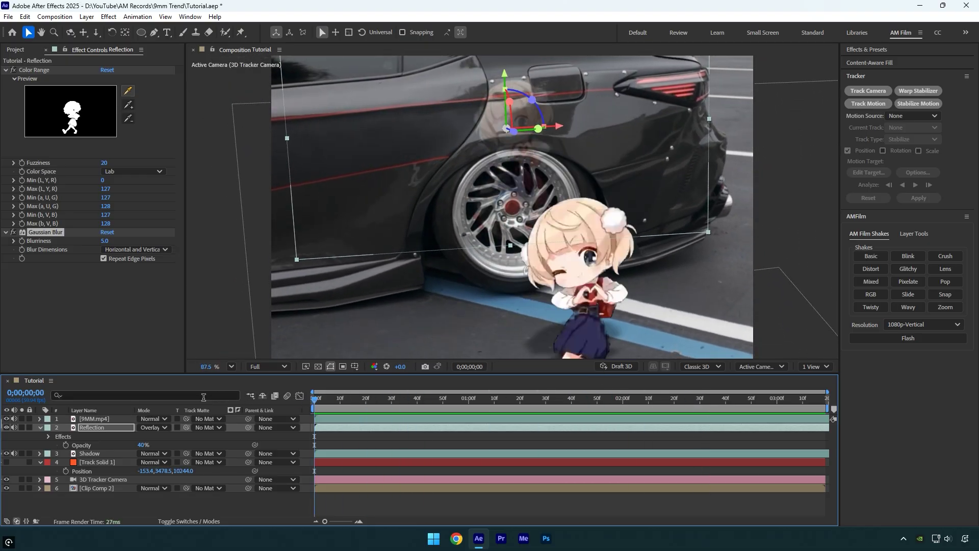
left_click(7, 419)
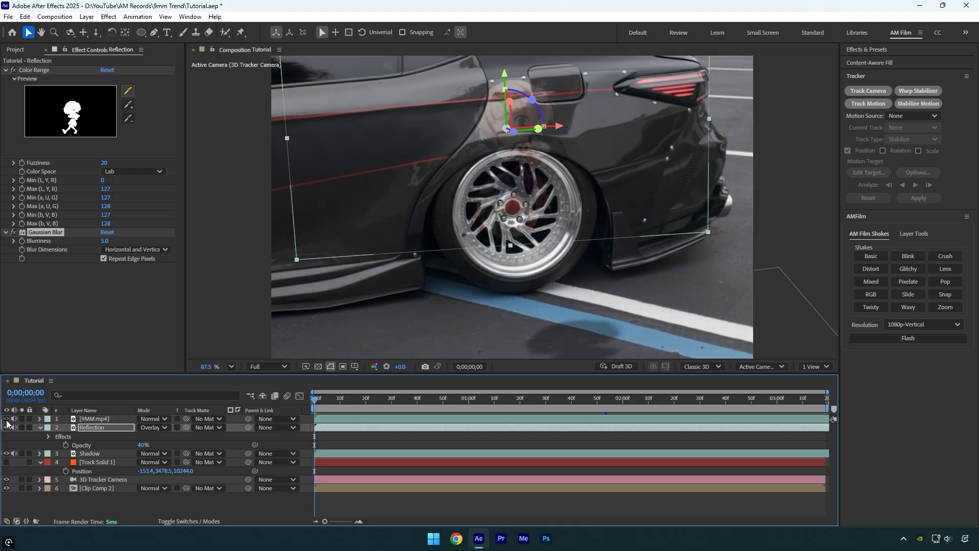
left_click(92, 429)
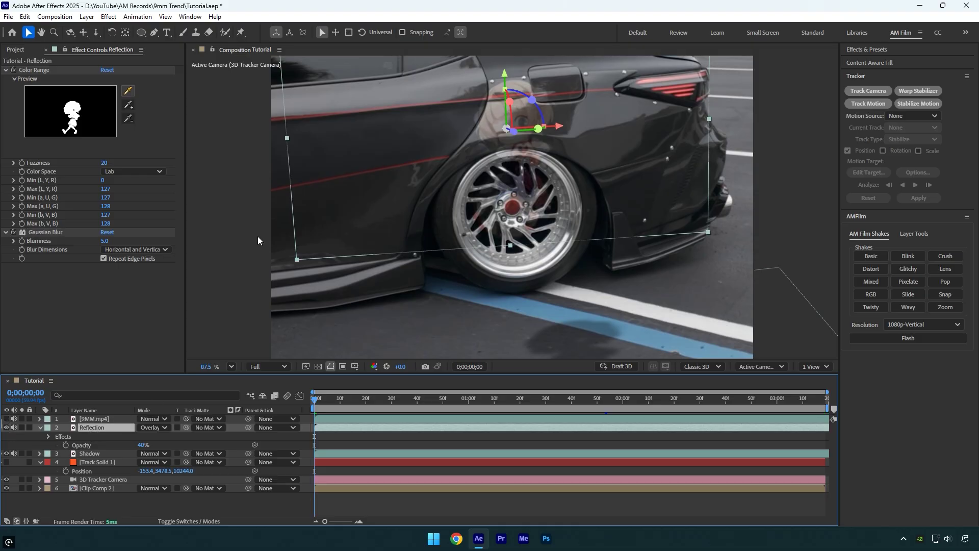
- Draw an oval Mask 1 around the rear wheel, reshape it to the wheel arch, and set it to Subtract
left_click(141, 32)
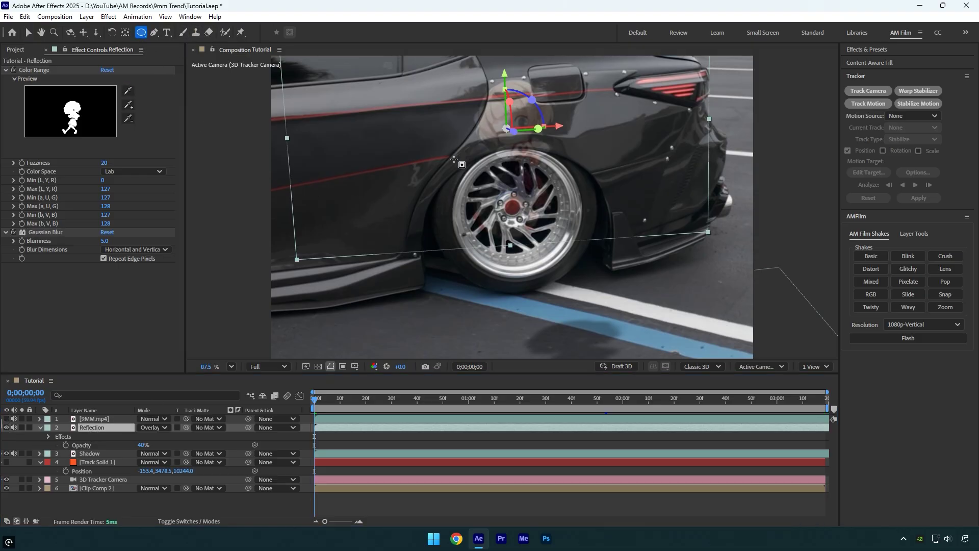
left_click_drag(457, 154, 552, 263)
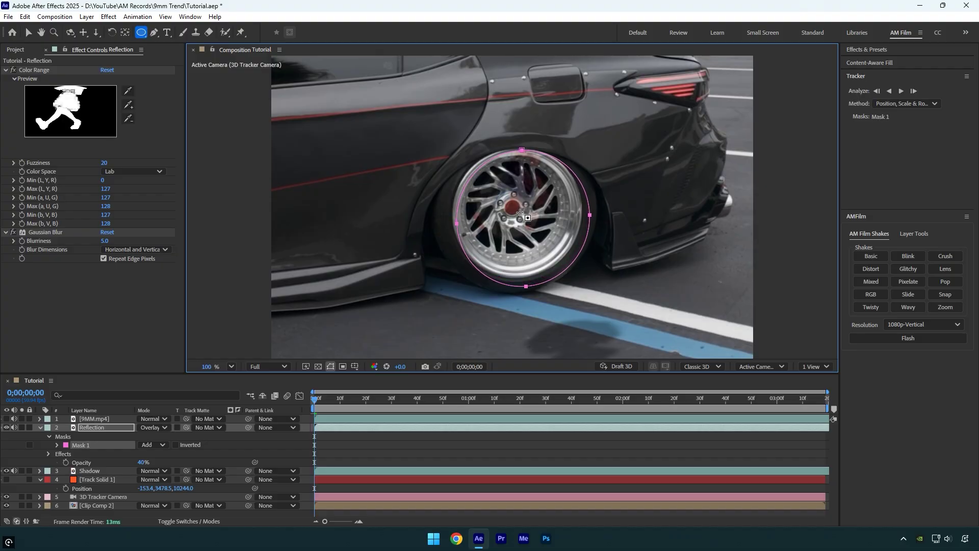
scroll(512, 206, "up", 4)
key("v")
left_click_drag(673, 223, 667, 143)
left_click_drag(534, 90, 510, 89)
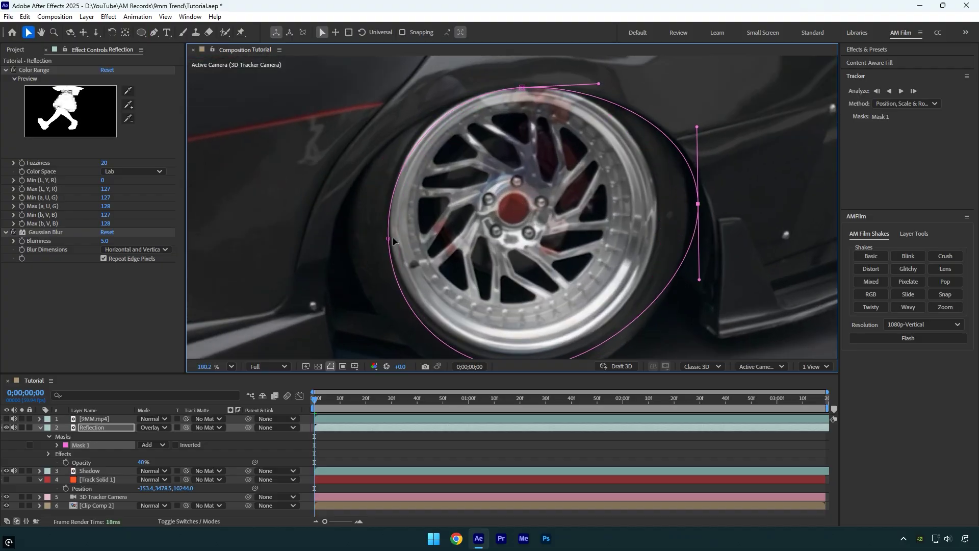
scroll(492, 298, "down", 2)
scroll(492, 298, "down", 2)
left_click_drag(531, 271, 536, 271)
scroll(536, 270, "up", 2)
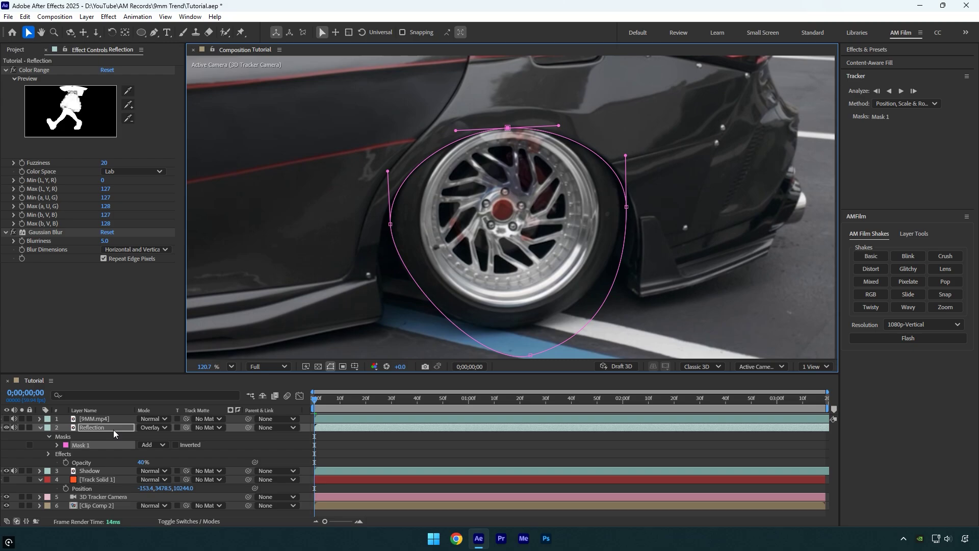
left_click(156, 444)
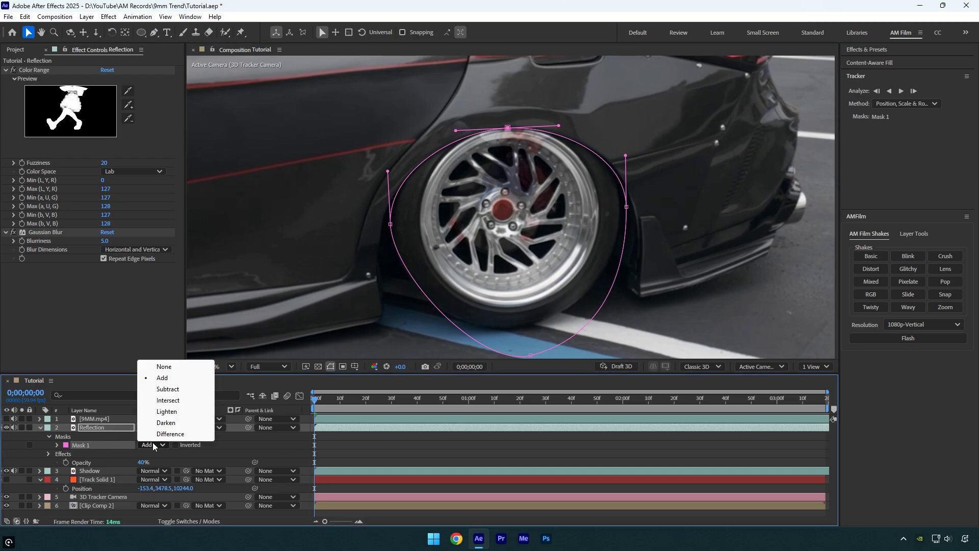
left_click(168, 390)
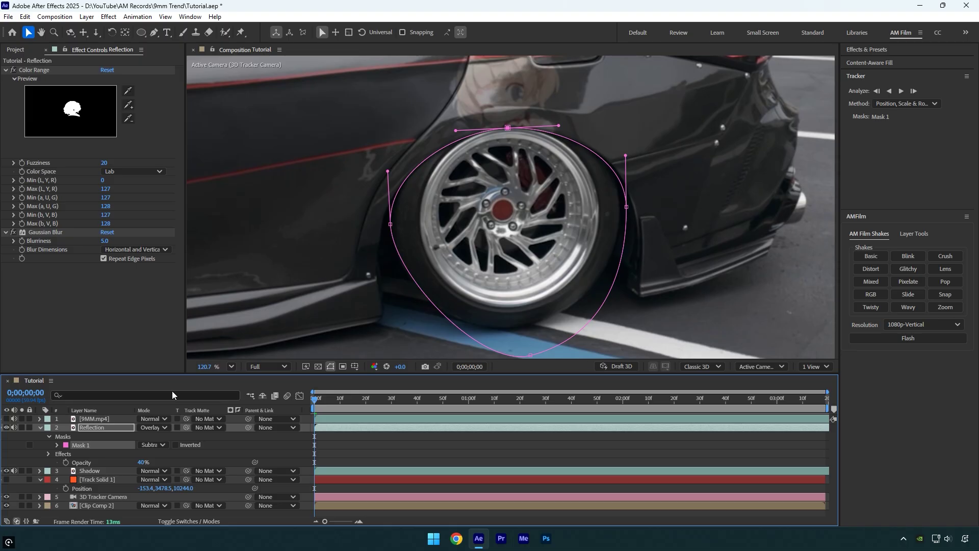
- Keyframe Mask 1's path and shift it left at a later frame to stay on the wheel
key("m")
left_click(75, 444)
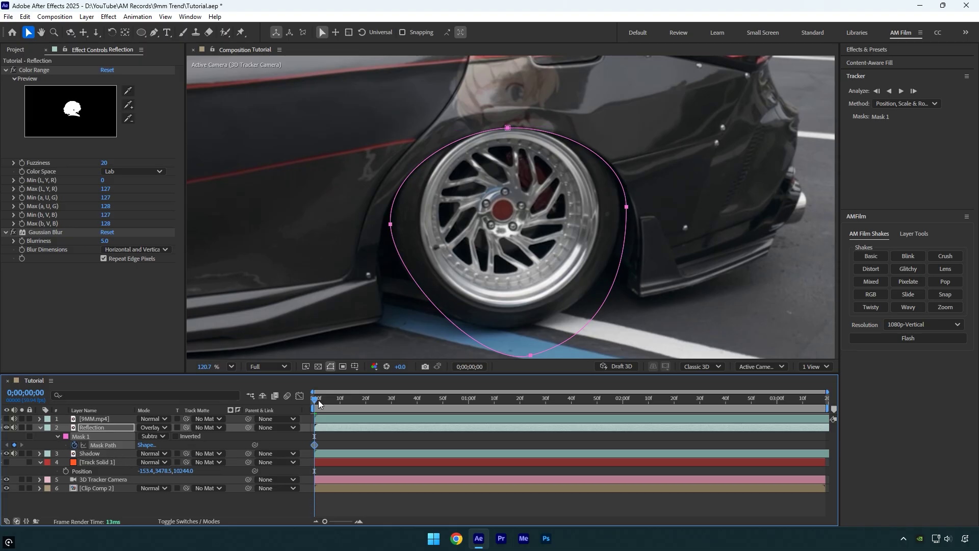
left_click_drag(321, 397, 425, 396)
left_click_drag(522, 131, 509, 129)
left_click_drag(448, 399, 562, 401)
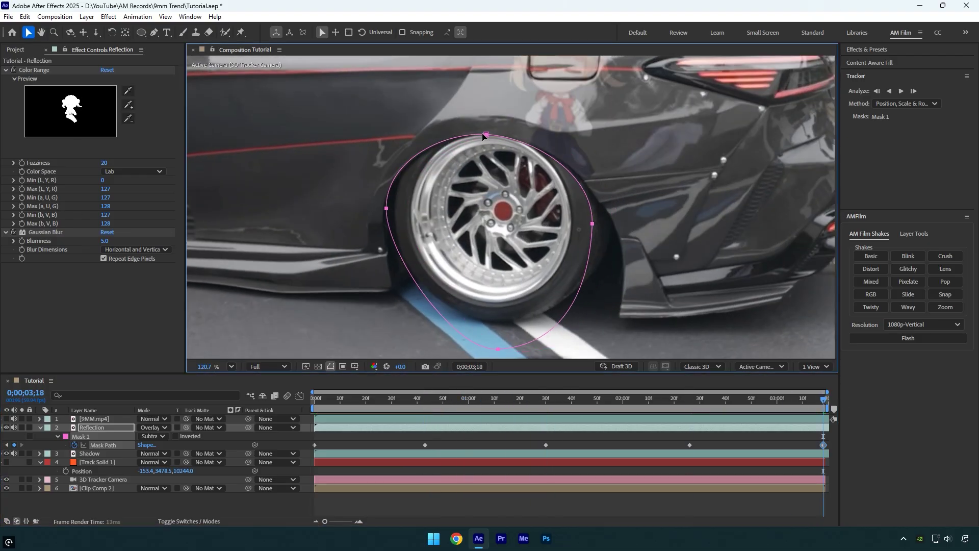
- Preview the clip from the start to check the mask tracking
key("Home")
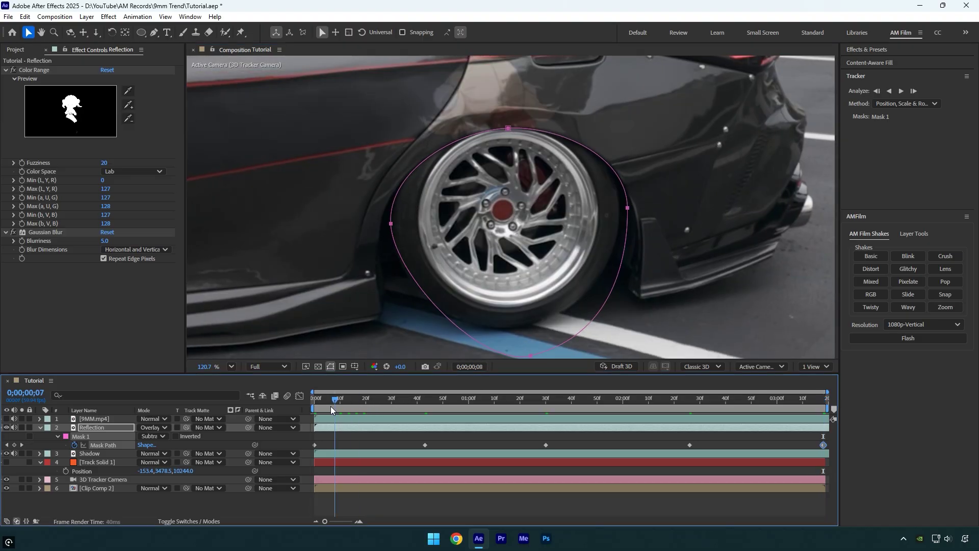
key("space")
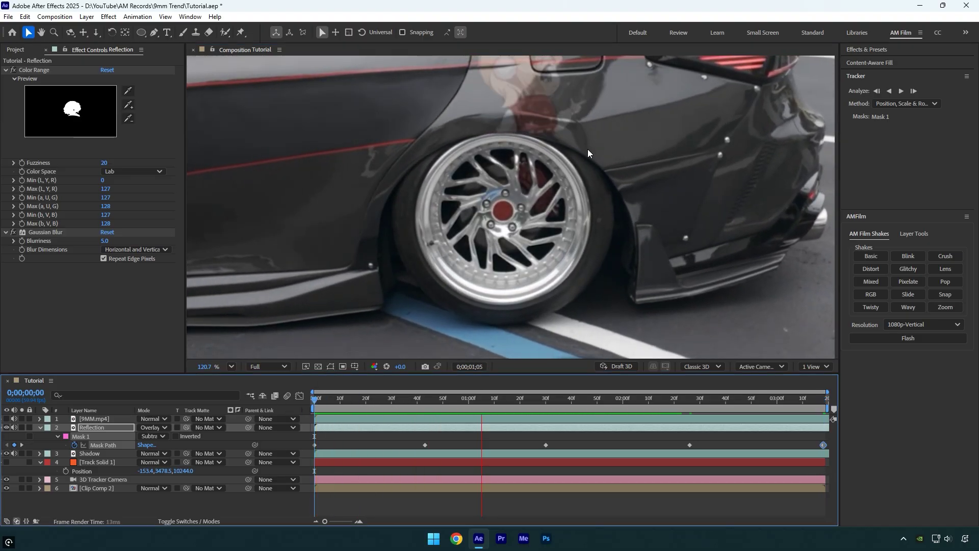
key("space")
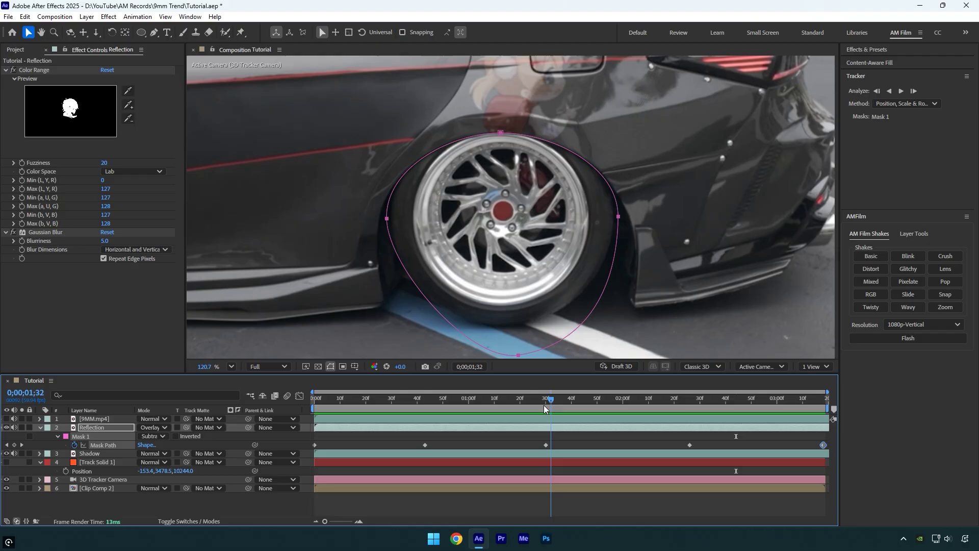
- Set Mask 1's feather to 5 pixels
key("f")
left_click(149, 445)
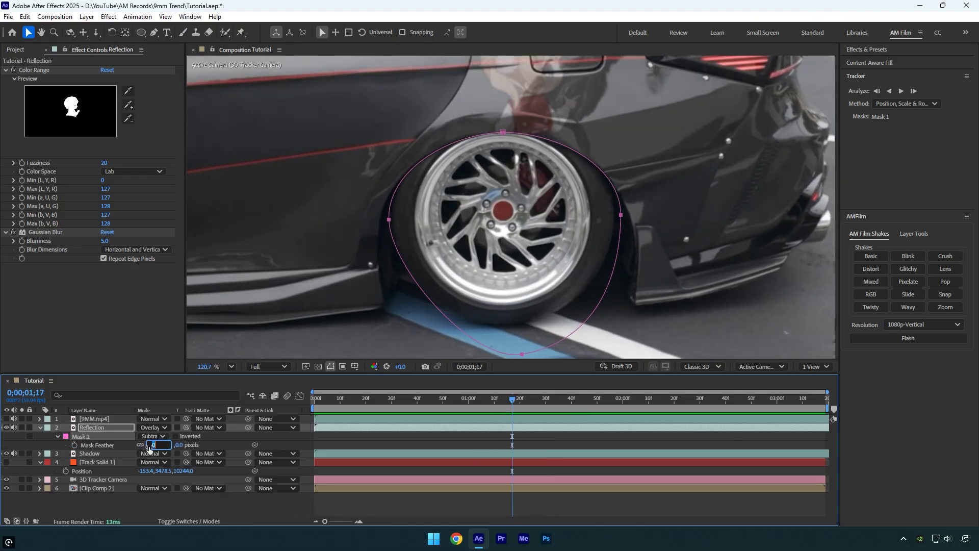
type("5")
key("Return")
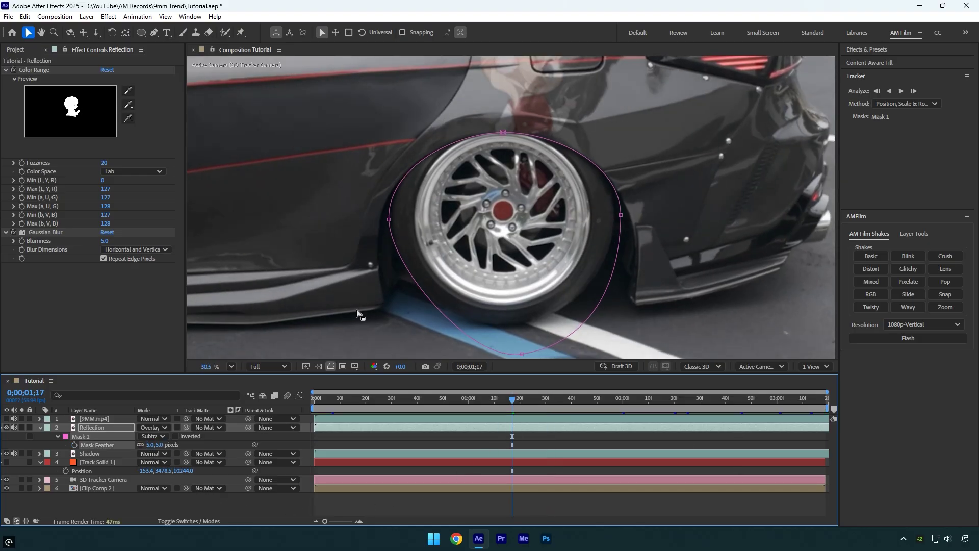
- Unhide the 9MM.mp4 character layer and preview the finished shot from the first frame
left_click(6, 419)
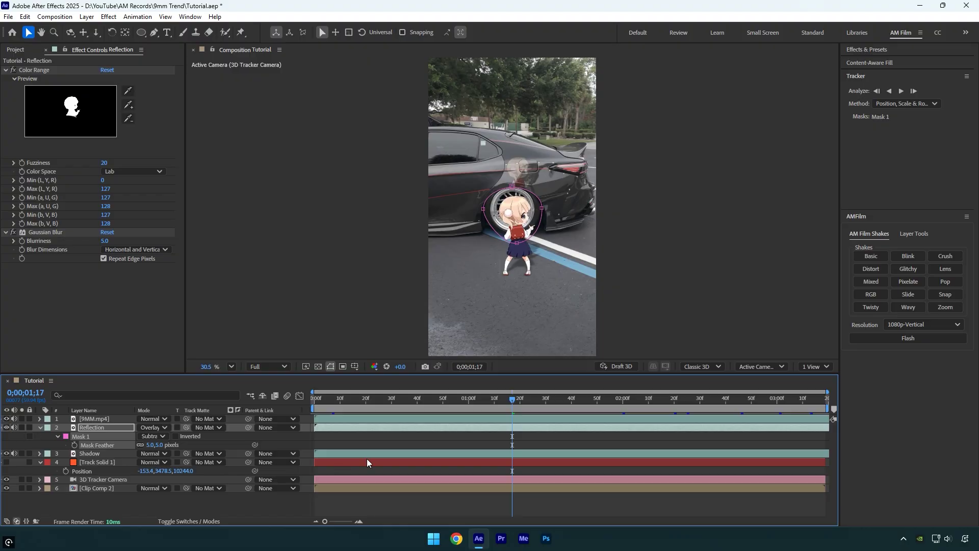
key("Home")
key("space")
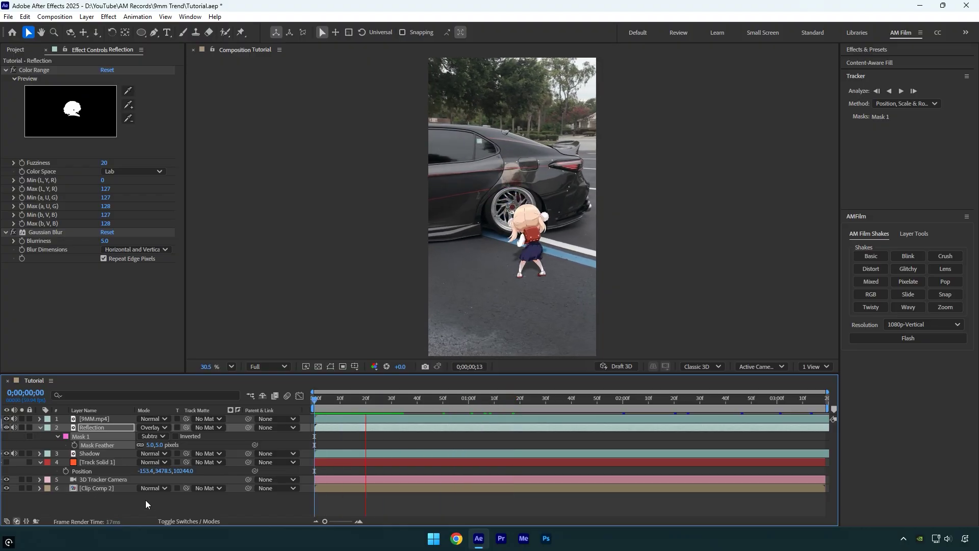